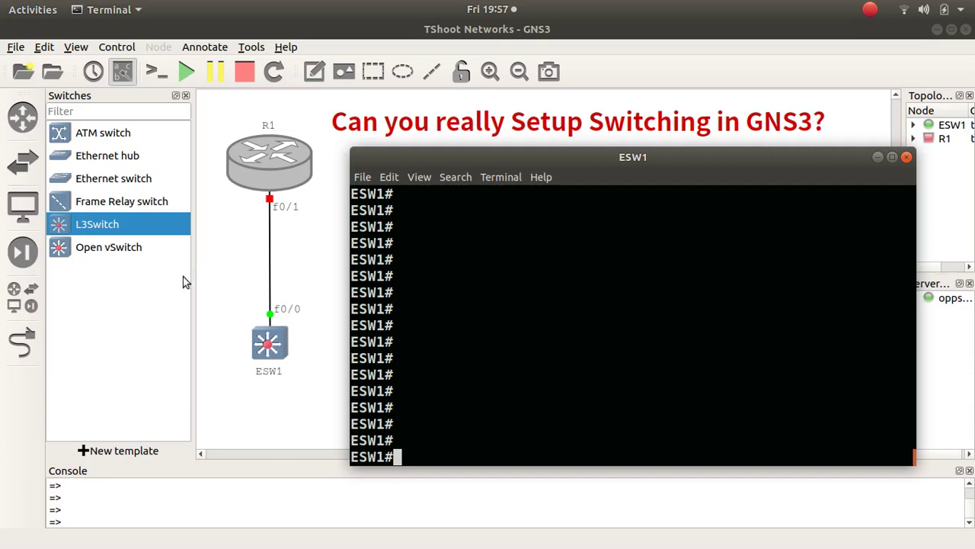
# - Add VLAN 20 in ESW1's VLAN database mode and apply it on exit
pyautogui.click(488, 367)
pyautogui.write('vlan data')
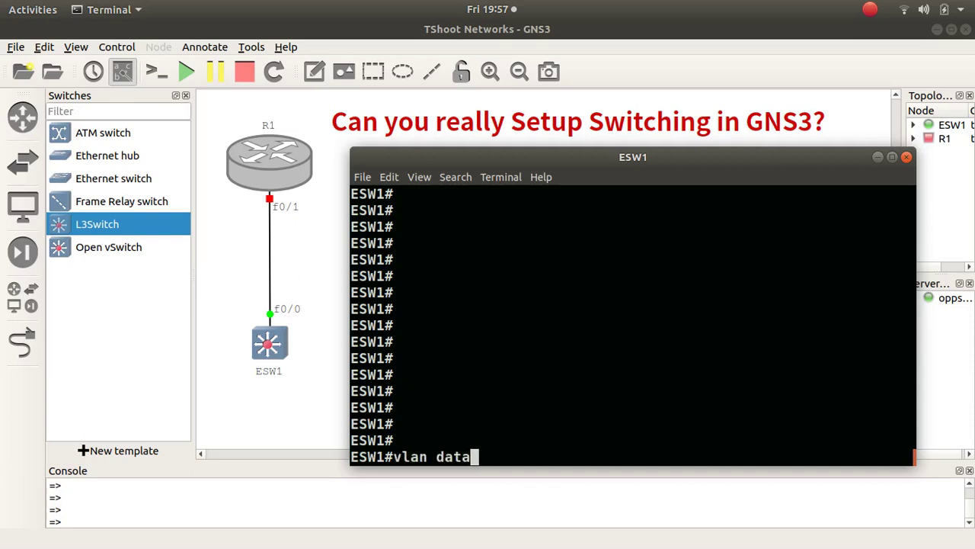
pyautogui.press('Tab')
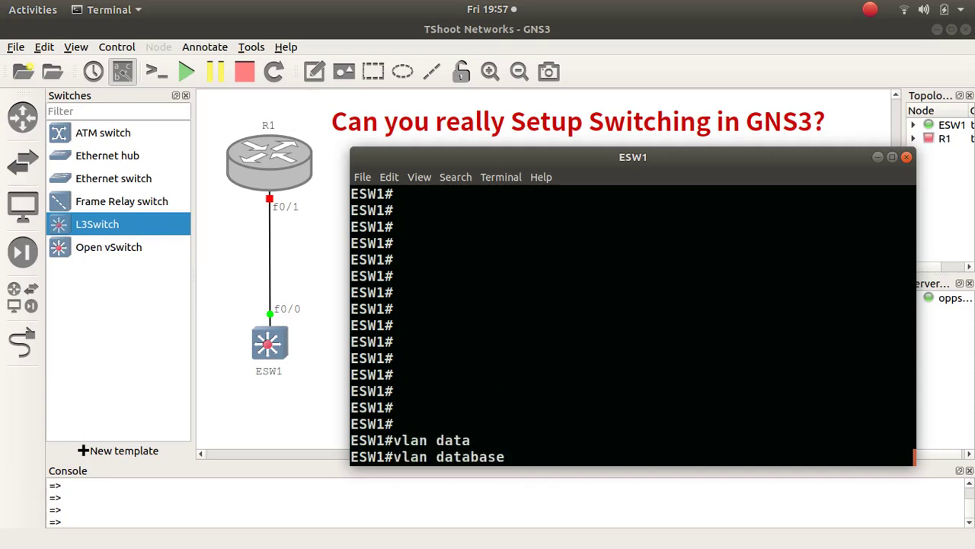
pyautogui.press('Return')
pyautogui.write('vlan)#v')
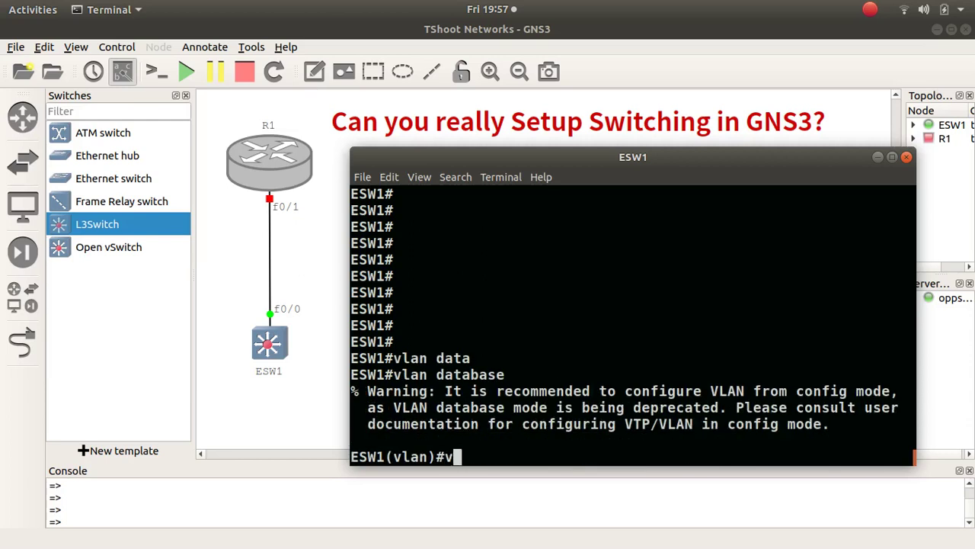
pyautogui.write(' 20')
pyautogui.press('Return')
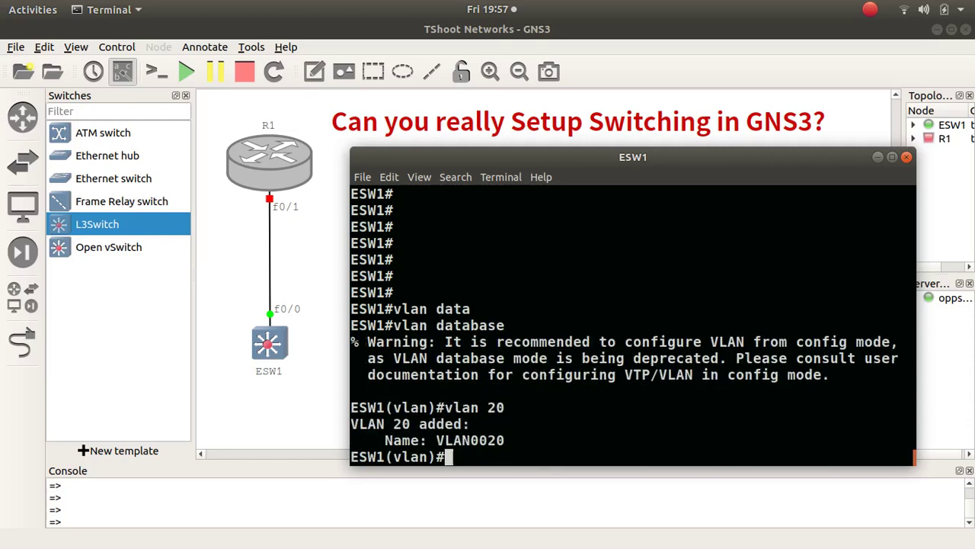
pyautogui.write('exit')
pyautogui.press('Return')
# - Define VLAN 20 from global configuration, try an unsupported description command, then return to global mode
pyautogui.write('conf t')
pyautogui.press('Return')
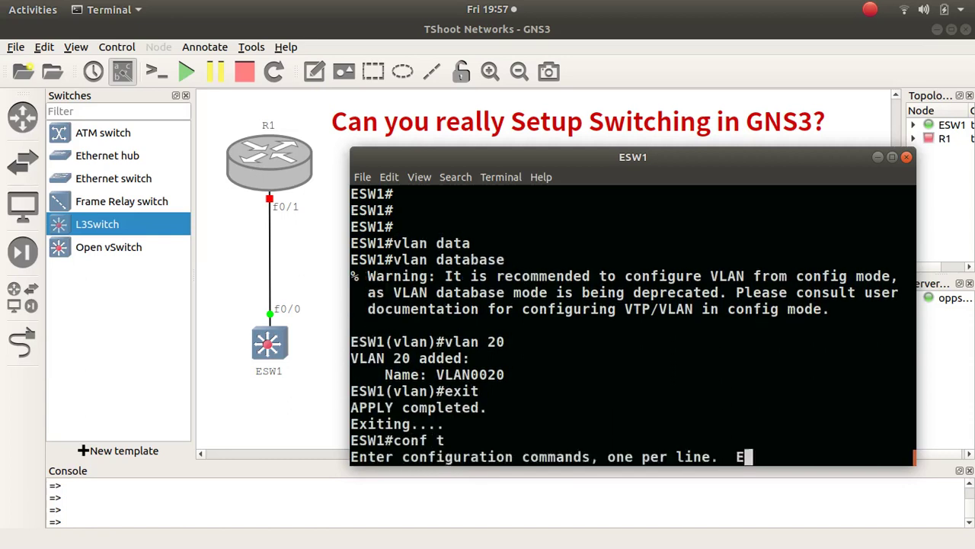
pyautogui.write('vlan 20')
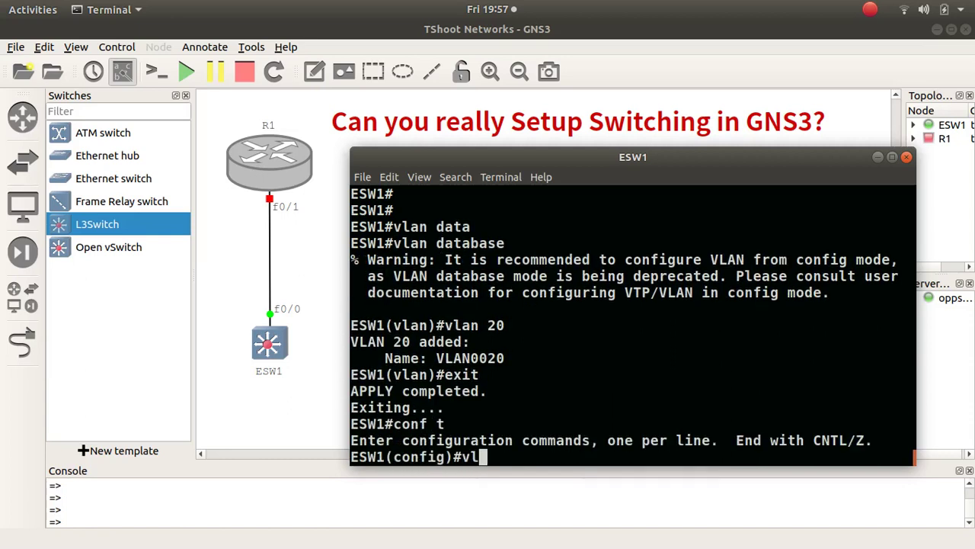
pyautogui.press('Return')
pyautogui.write('des')
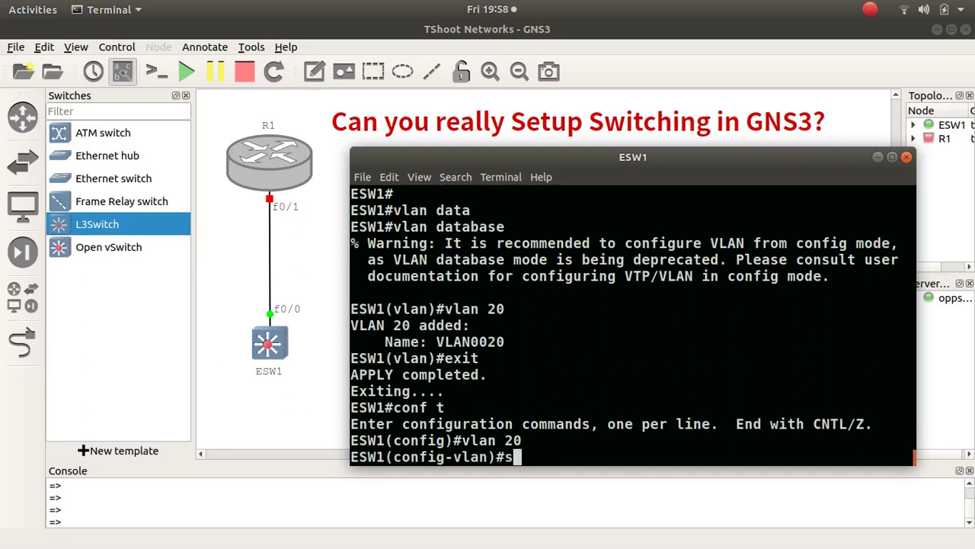
pyautogui.press('Tab')
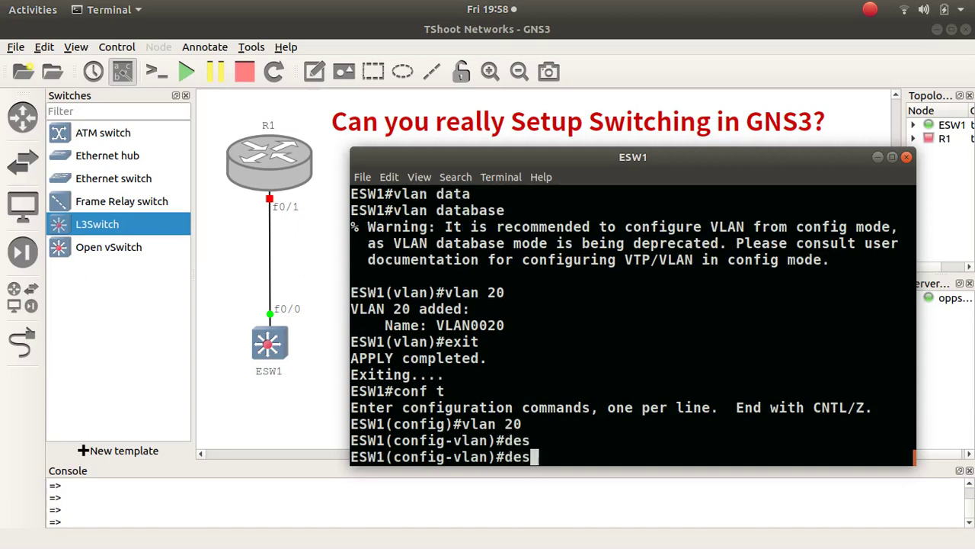
pyautogui.write('s')
pyautogui.press('Tab')
pyautogui.press('BackSpace')
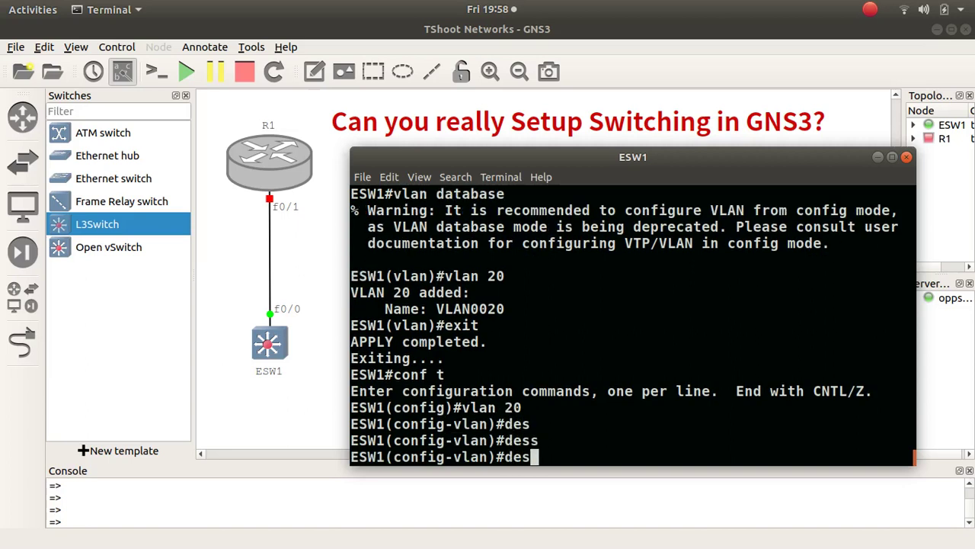
pyautogui.write('cr')
pyautogui.press('Tab')
pyautogui.press('BackSpace')
pyautogui.press('BackSpace')
pyautogui.press('BackSpace')
pyautogui.press('BackSpace')
pyautogui.press('BackSpace')
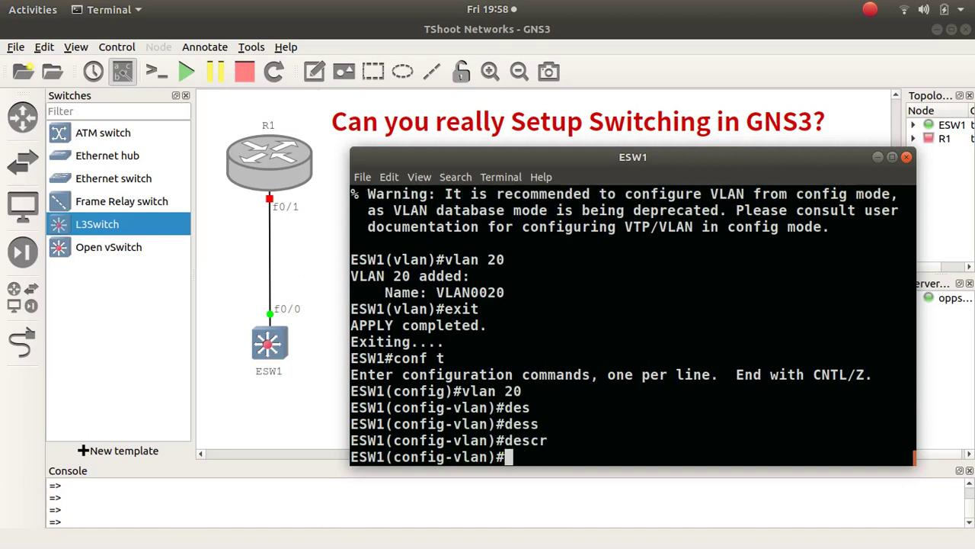
pyautogui.write('exit')
pyautogui.press('Return')
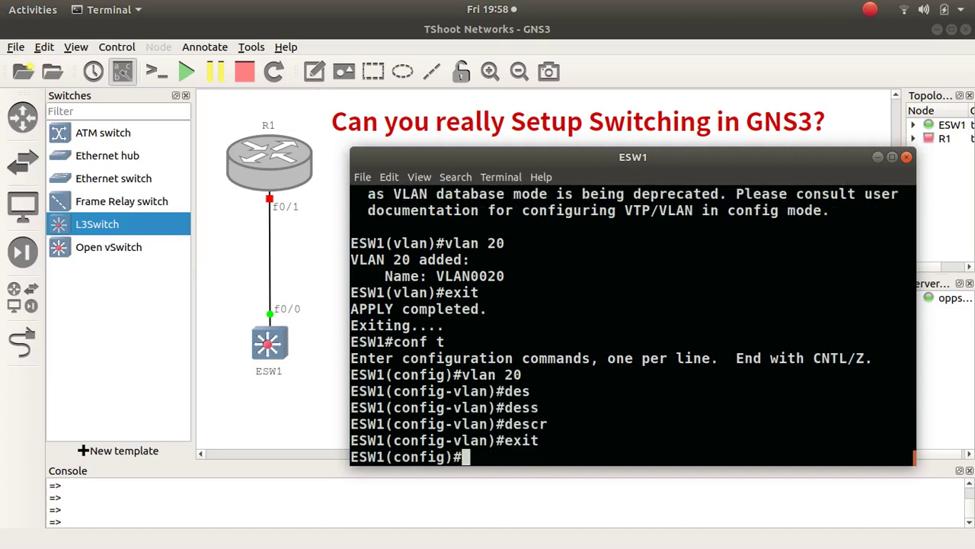
# - Set interface Vlan20's description to "Data Network" and leave the interface configuration
pyautogui.write('int vlan 20')
pyautogui.press('Return')
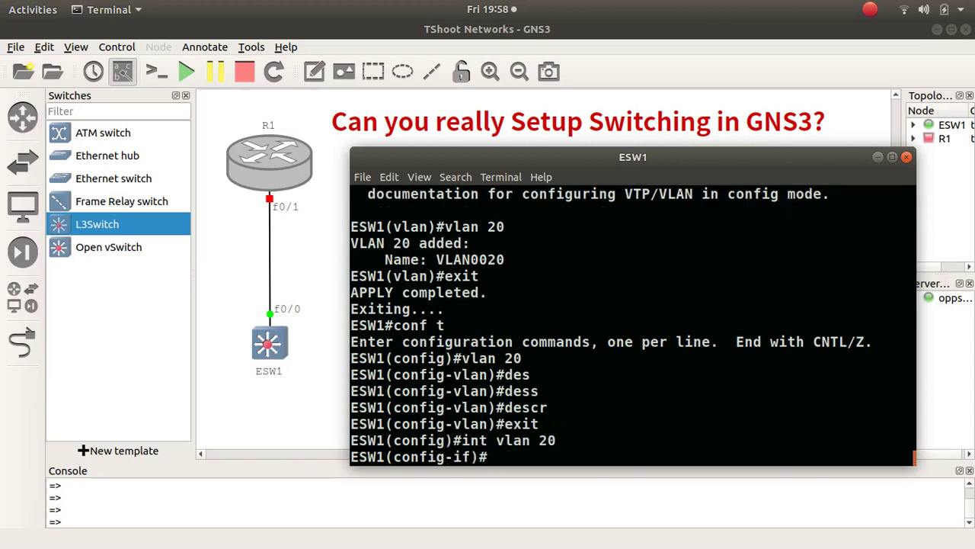
pyautogui.write('desc')
pyautogui.press('Tab')
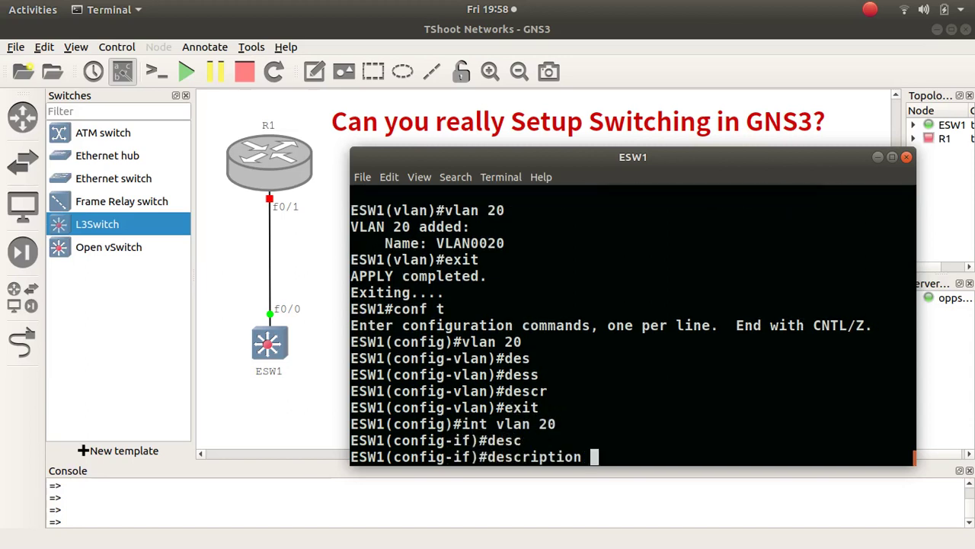
pyautogui.write('"Data ')
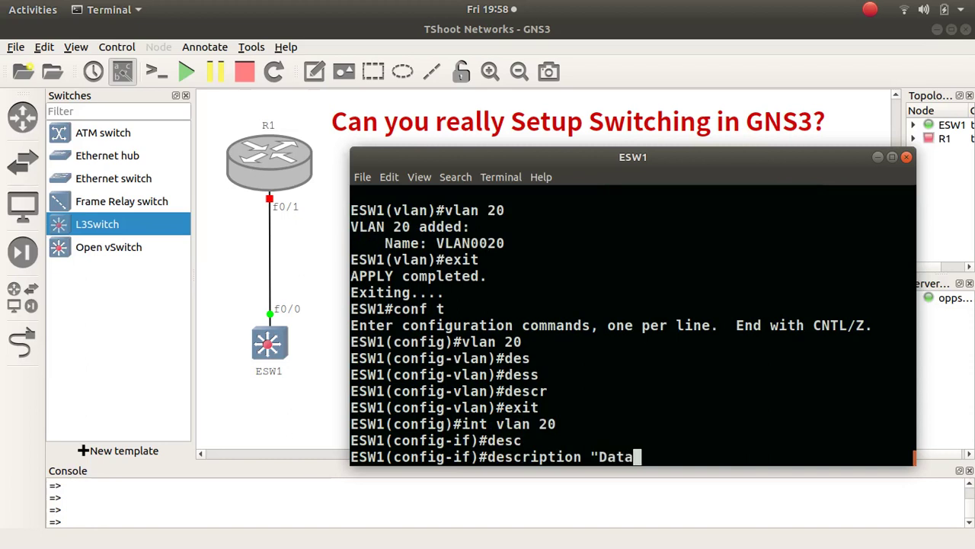
pyautogui.write('Network"')
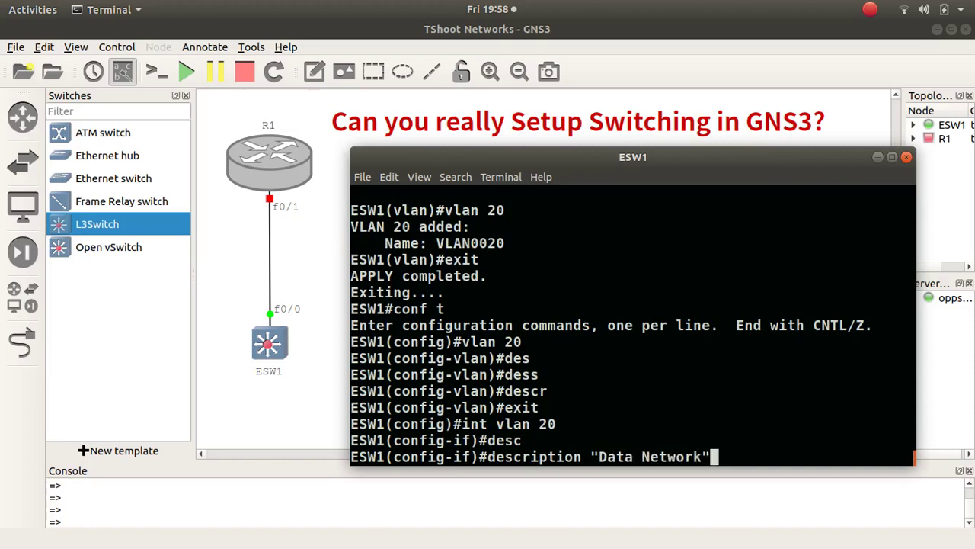
pyautogui.press('Return')
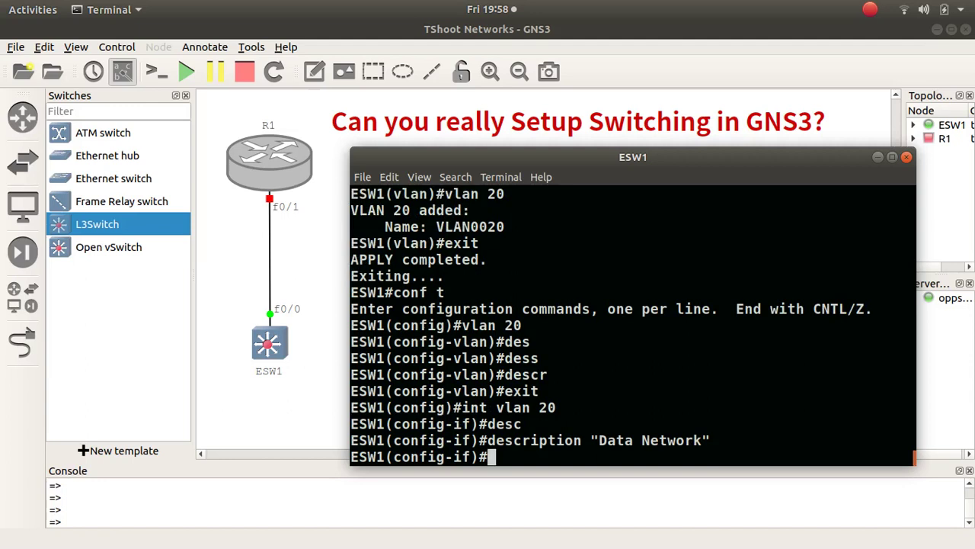
pyautogui.write('exit')
pyautogui.press('Return')
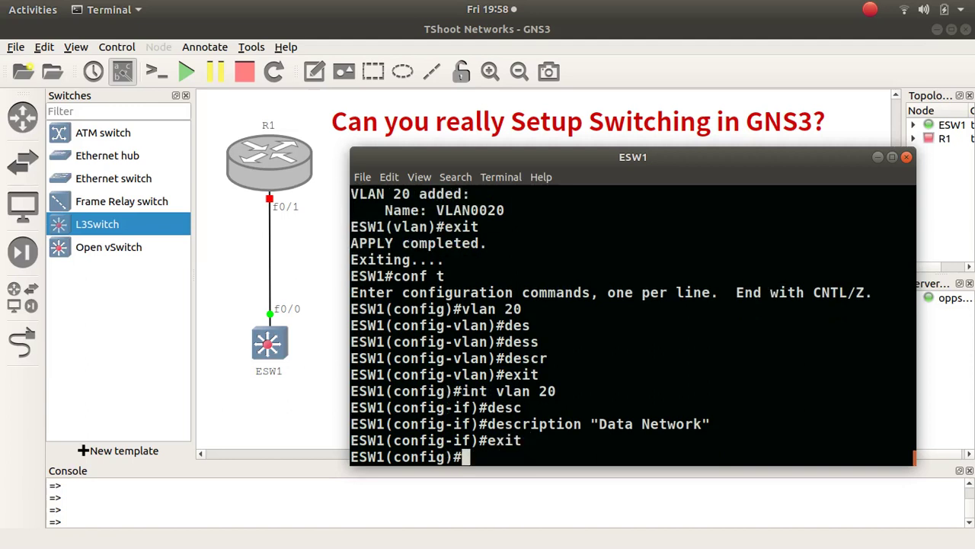
# - List ESW1's interface status with 'do show ip int brief'
pyautogui.write('do show ip i')
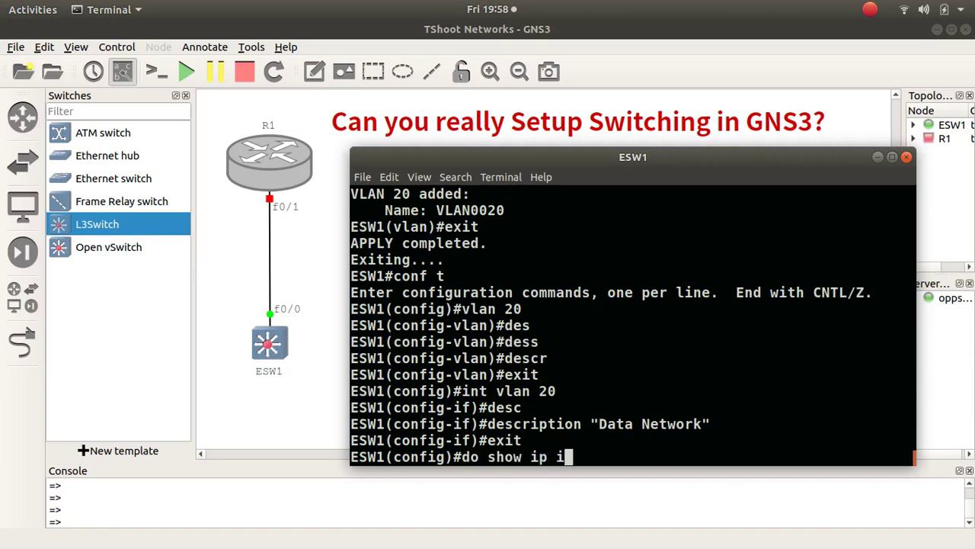
pyautogui.write('nt  bri')
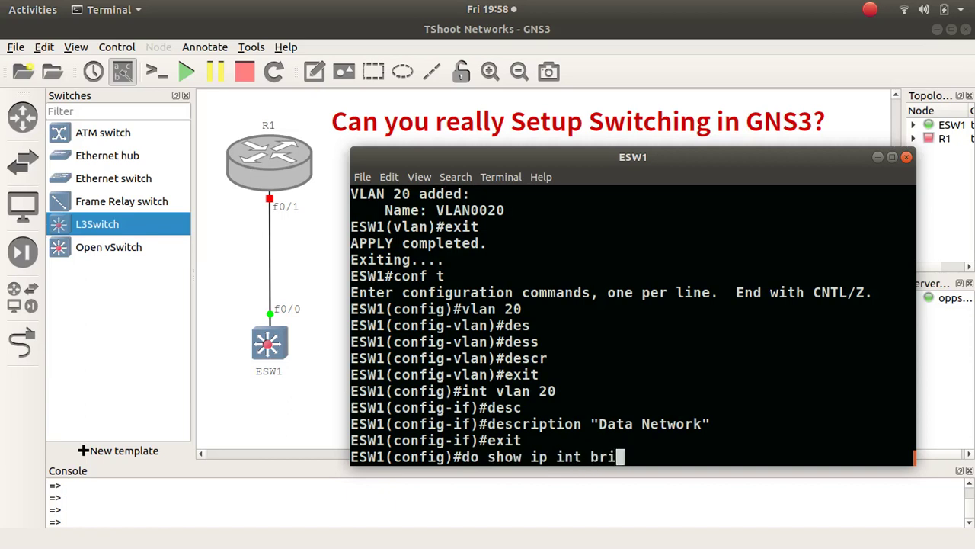
pyautogui.write('ef')
pyautogui.press('Return')
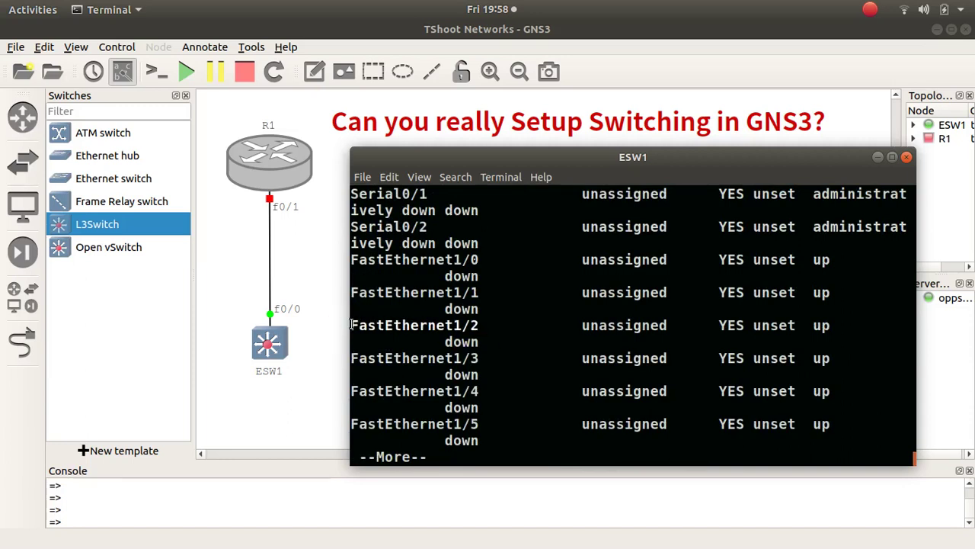
# - Set FastEthernet1/2 to switchport mode access
pyautogui.write('q')
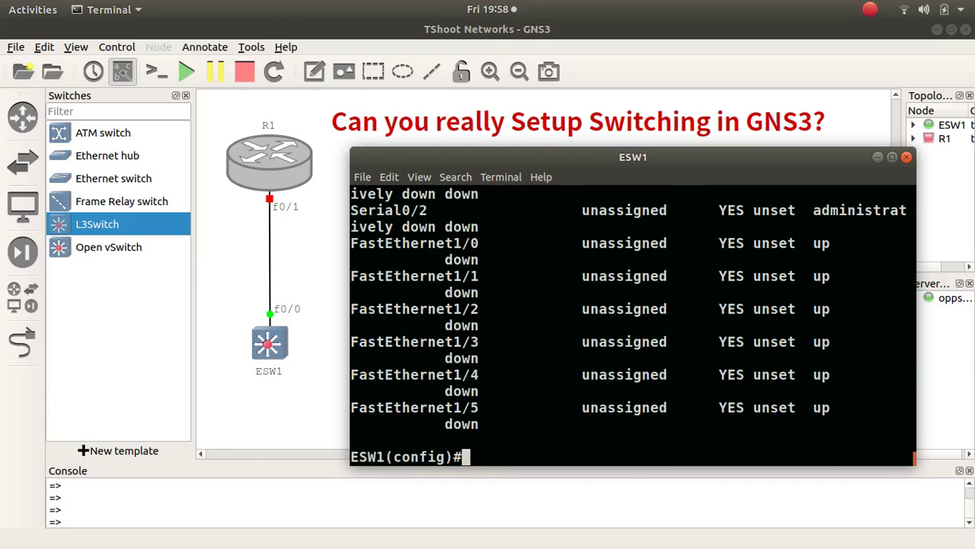
pyautogui.write('int fast')
pyautogui.press('Tab')
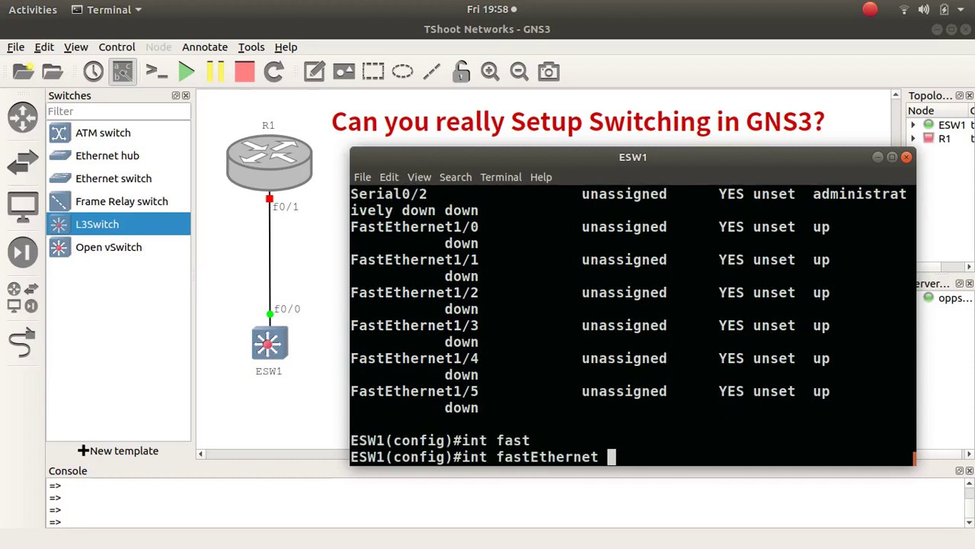
pyautogui.write('1/2')
pyautogui.press('Return')
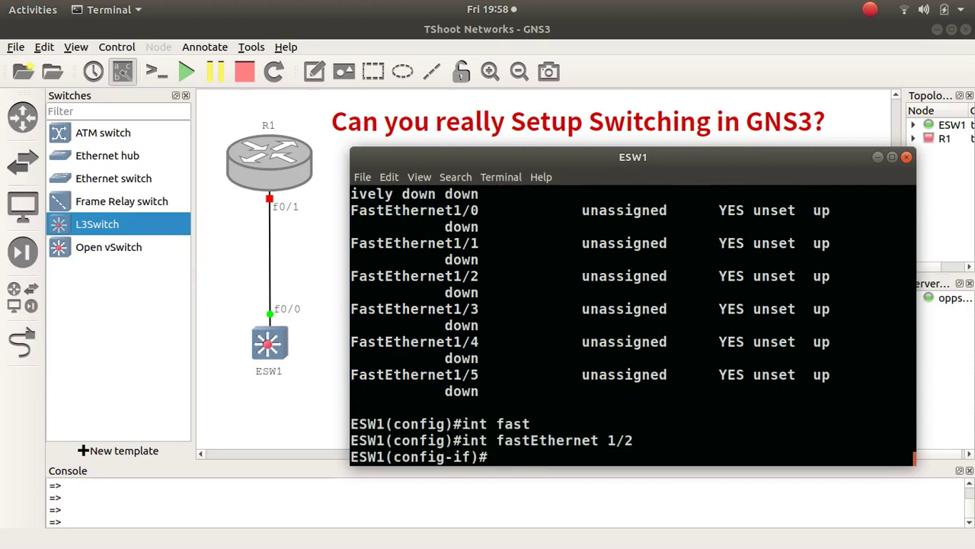
pyautogui.write('switch')
pyautogui.press('Tab')
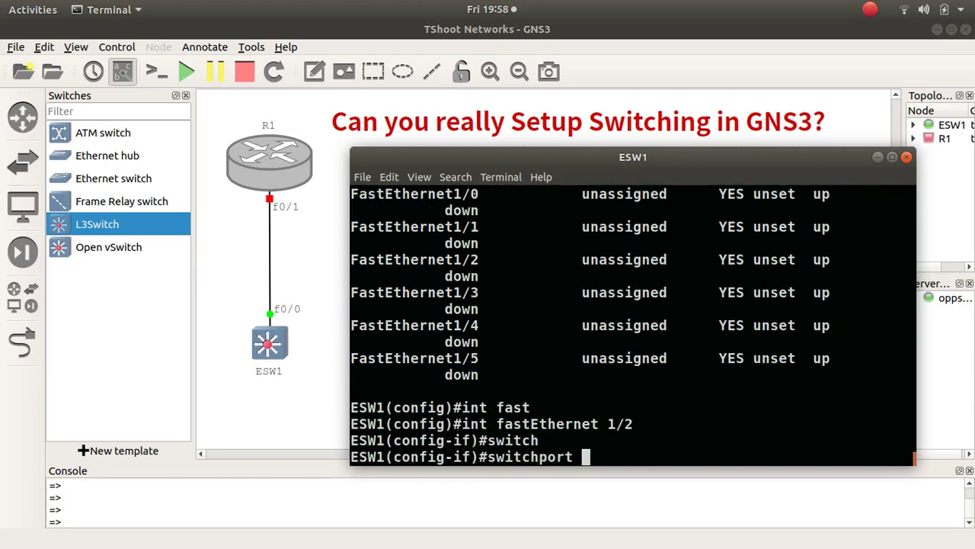
pyautogui.write('mode acc')
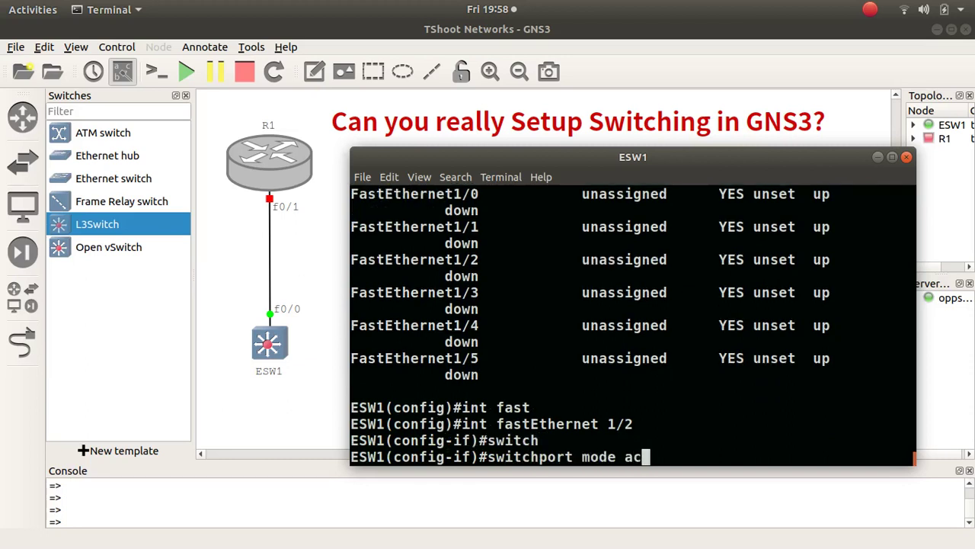
pyautogui.press('Tab')
pyautogui.press('Return')
# - Assign FastEthernet1/2 to access VLAN 20
pyautogui.write('switch')
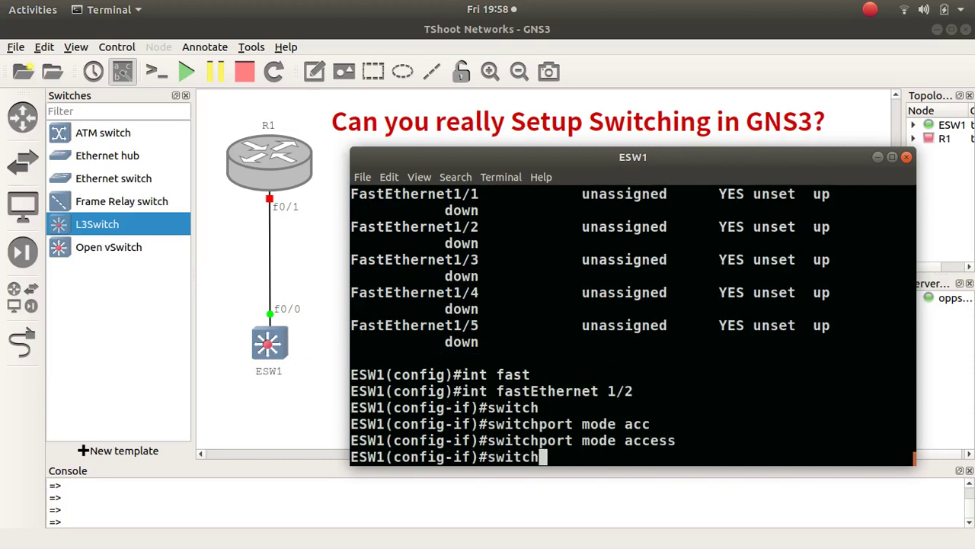
pyautogui.press('Tab')
pyautogui.write('acce')
pyautogui.press('Tab')
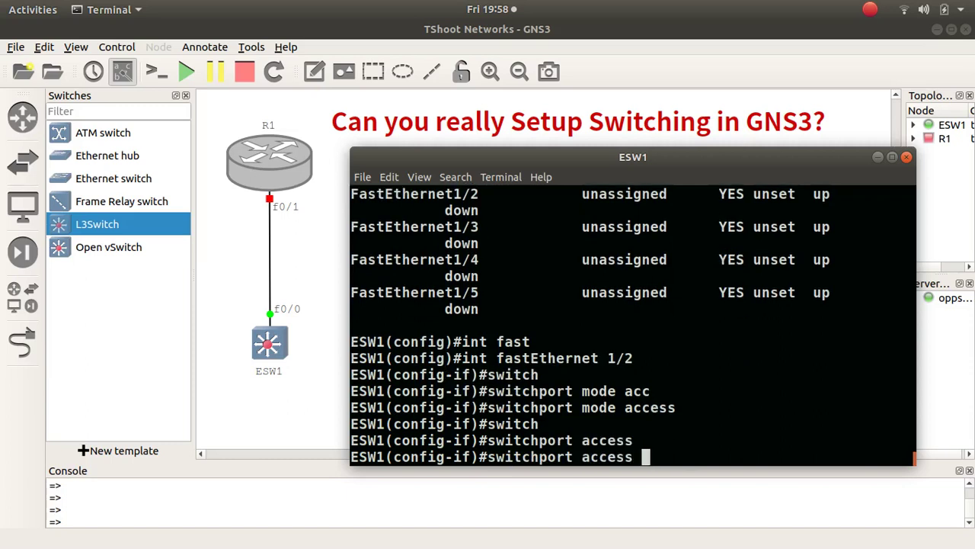
pyautogui.write('vlan 20')
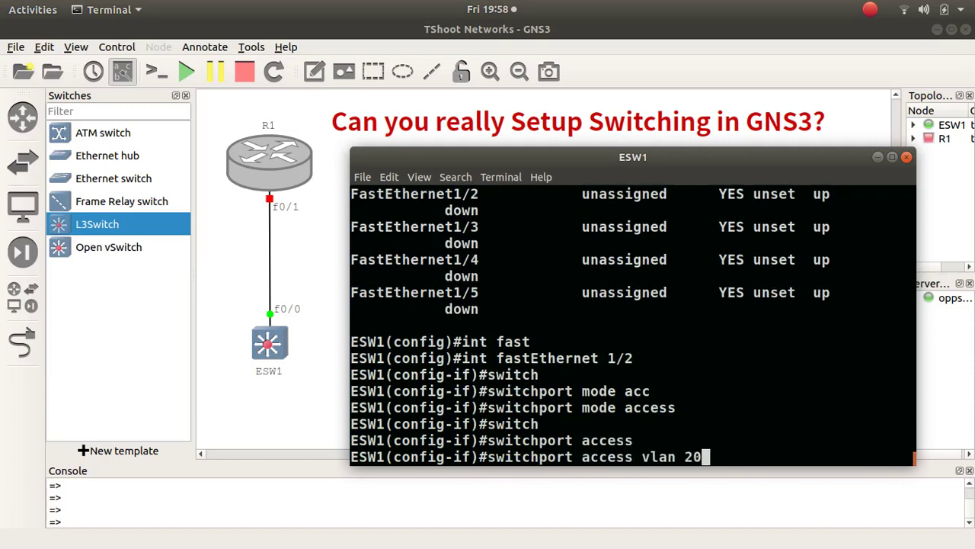
pyautogui.press('Return')
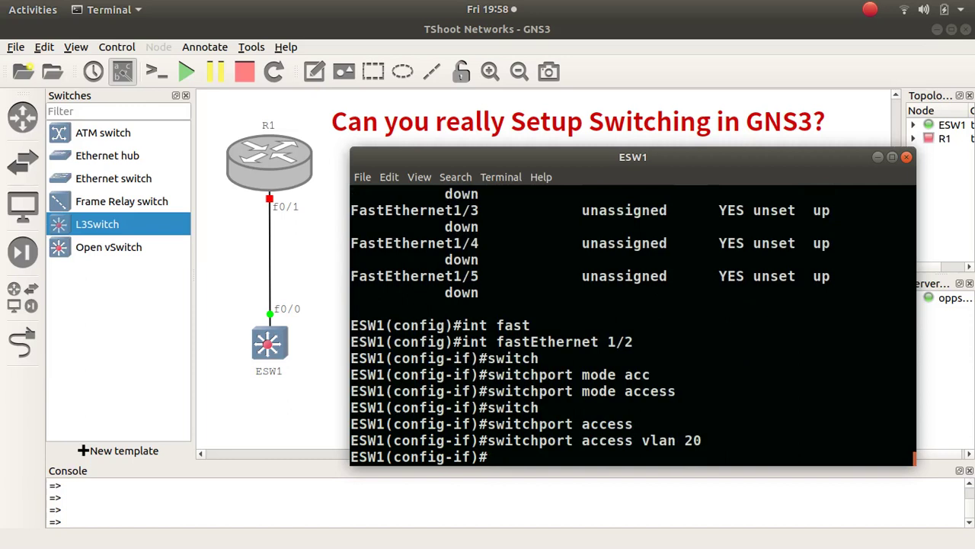
# - Exit configuration mode and run 'show vlan-switch brief' to check VLAN 20 lists Fa1/2
pyautogui.hotkey('ctrl', 'z')
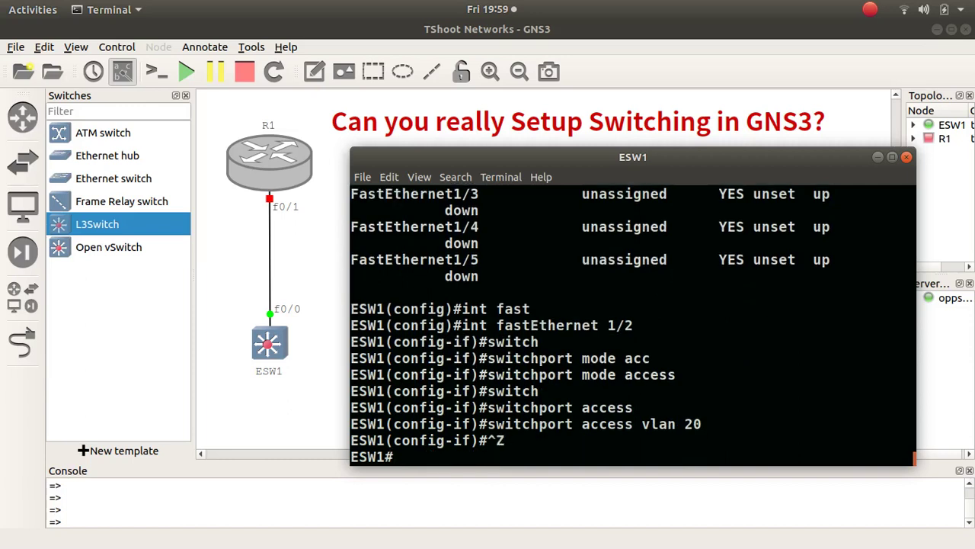
pyautogui.write('show ')
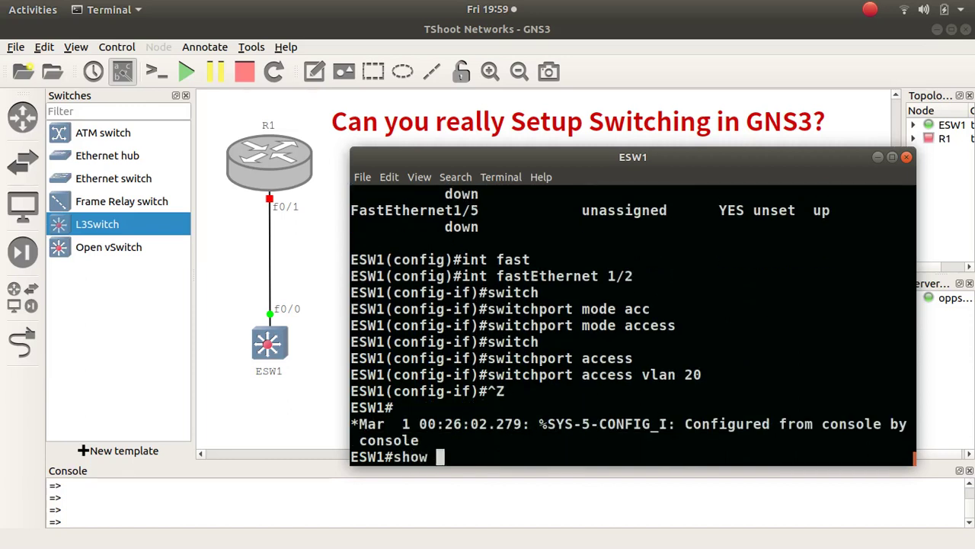
pyautogui.write('vlan-swit')
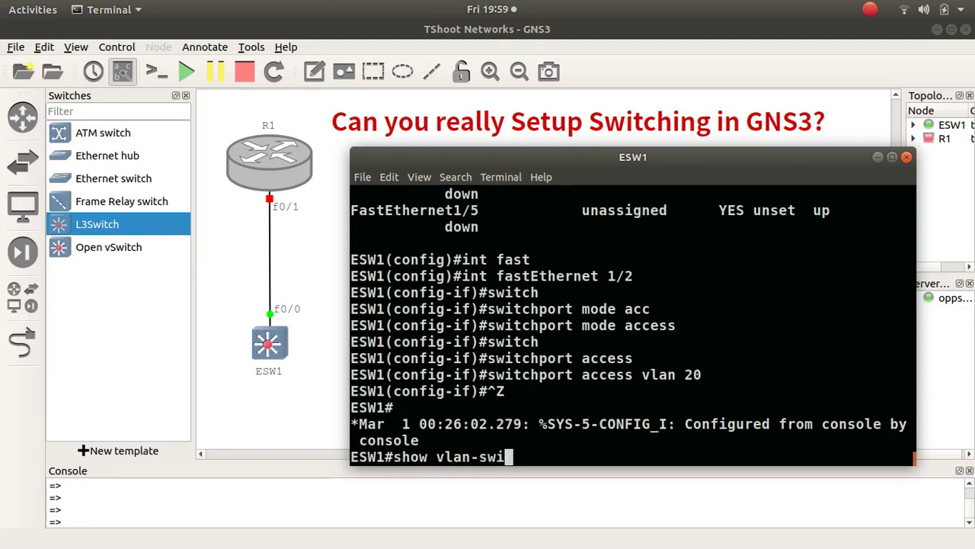
pyautogui.press('Tab')
pyautogui.write('brie')
pyautogui.press('Tab')
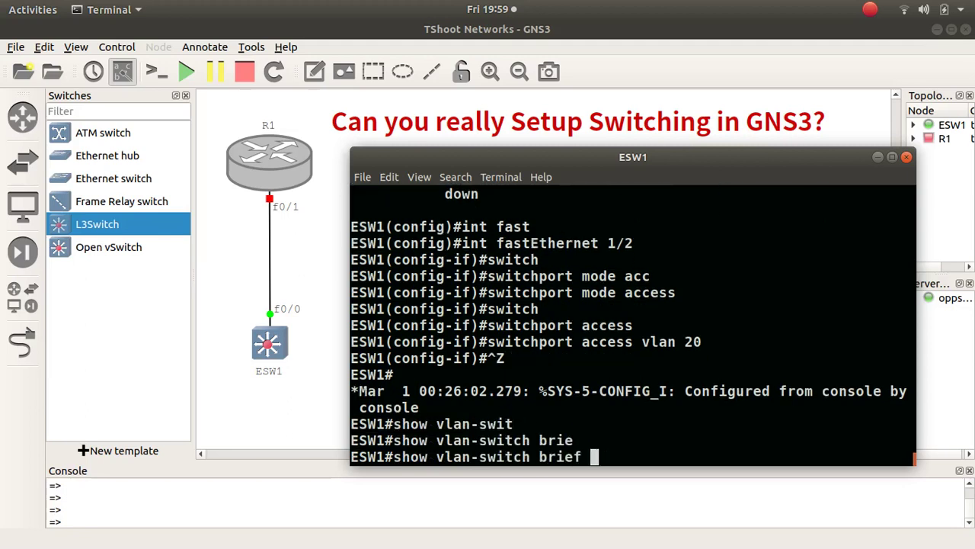
pyautogui.press('Return')
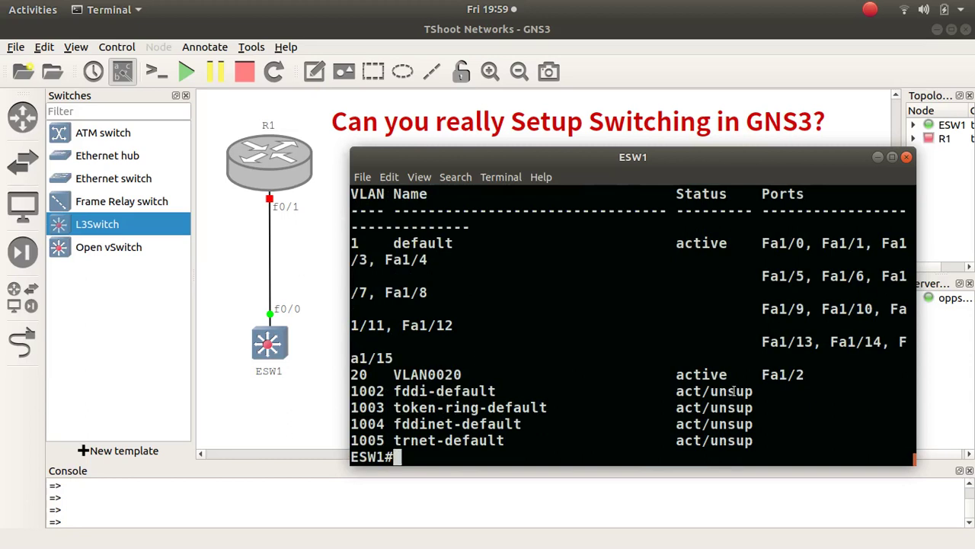
pyautogui.click(815, 372)
pyautogui.click(427, 372)
pyautogui.click(700, 373)
pyautogui.click(823, 381)
# - Minimize the ESW1 console, then select and deselect the switch-stack picture on the canvas
pyautogui.click(878, 157)
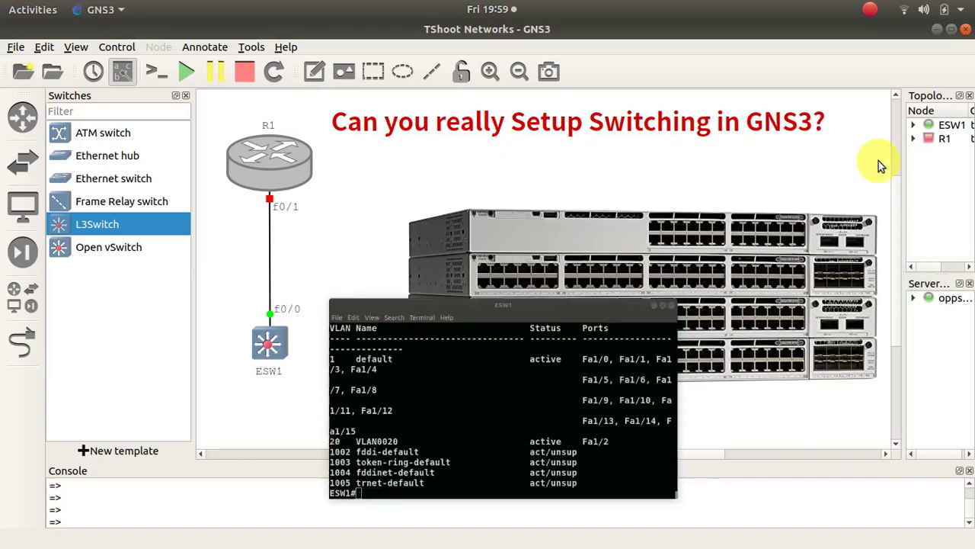
pyautogui.click(652, 272)
pyautogui.click(662, 172)
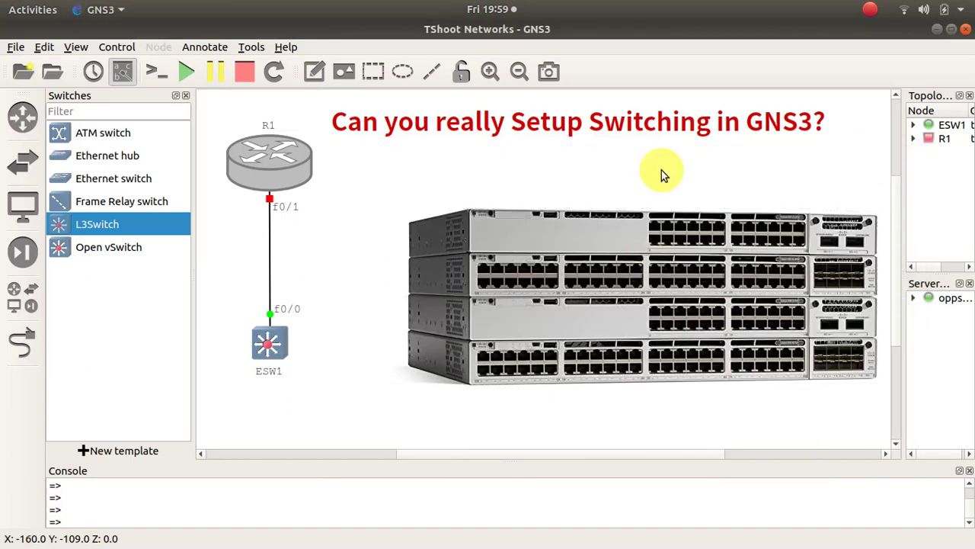
pyautogui.click(680, 423)
pyautogui.click(657, 335)
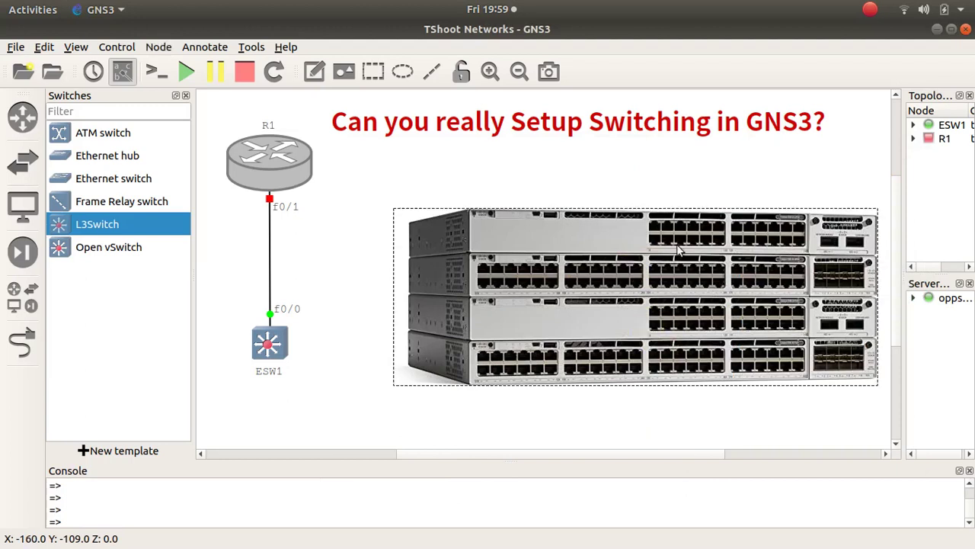
pyautogui.click(678, 183)
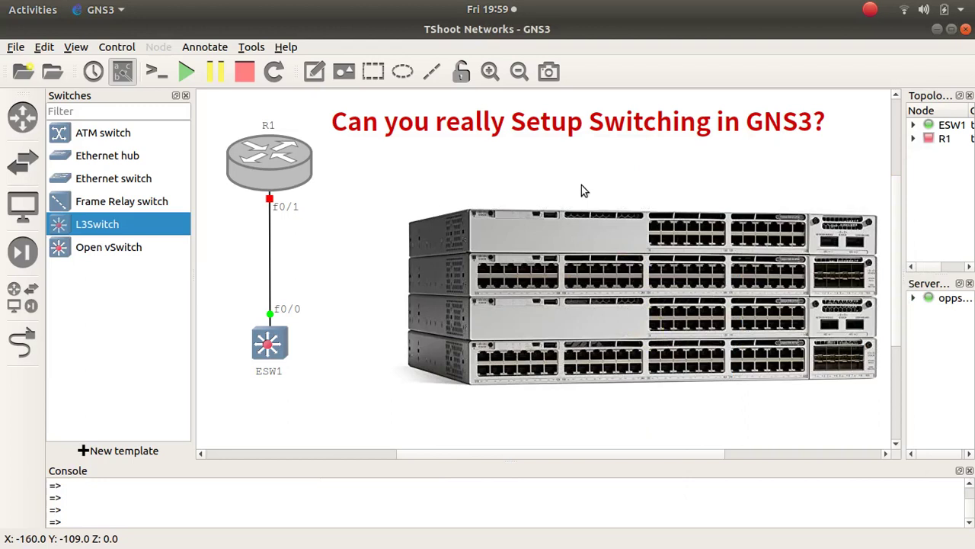
pyautogui.click(524, 166)
# - In Edit > Preferences > Dynamips IOS routers, inspect the L3Switch template's image path and adapters
pyautogui.click(45, 48)
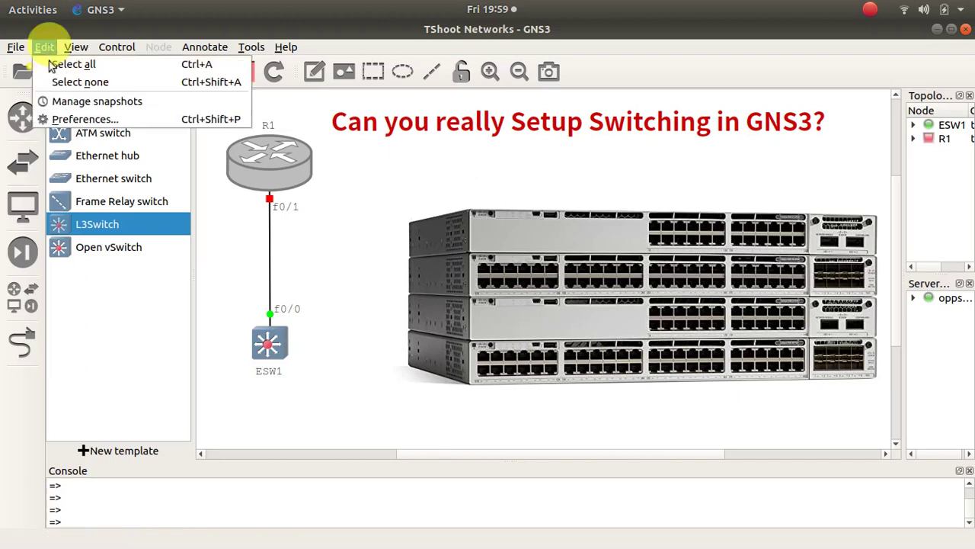
pyautogui.click(78, 120)
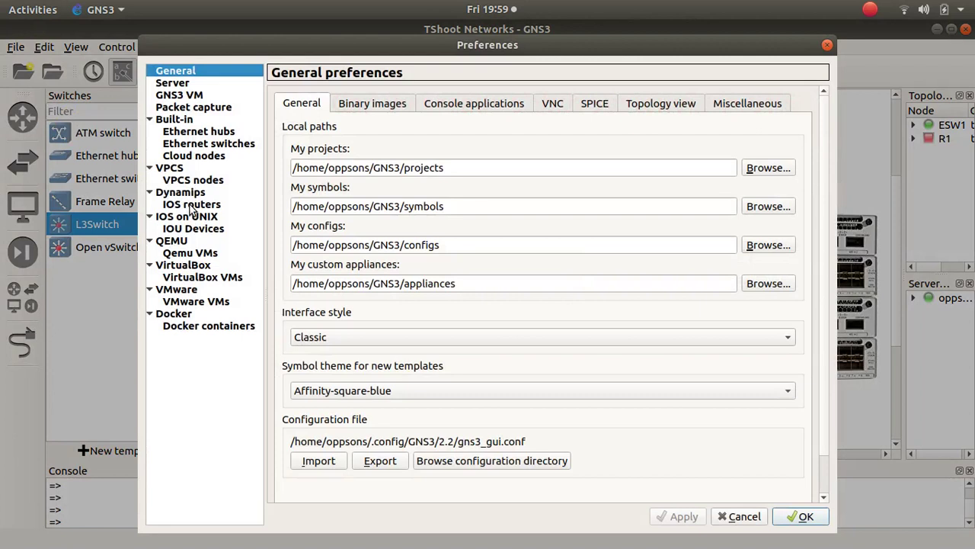
pyautogui.click(192, 206)
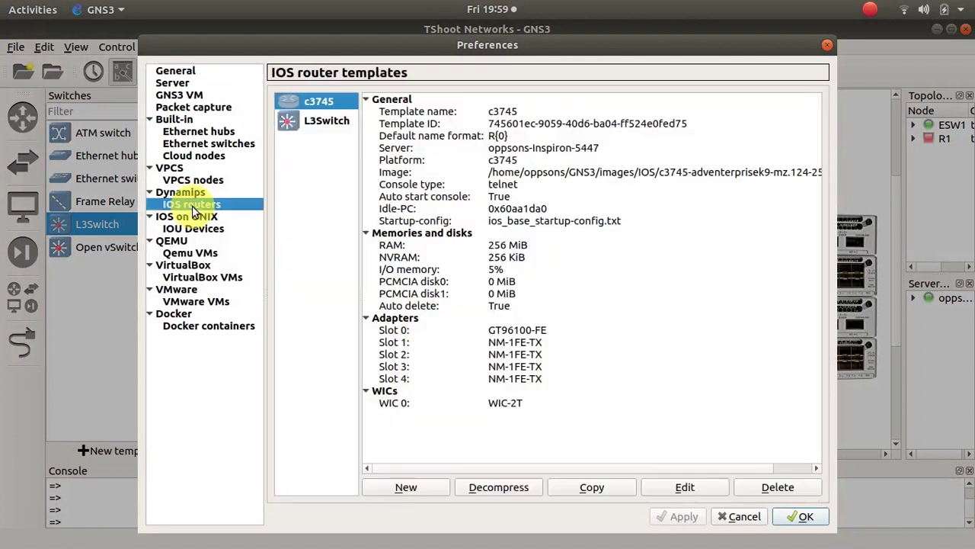
pyautogui.click(319, 124)
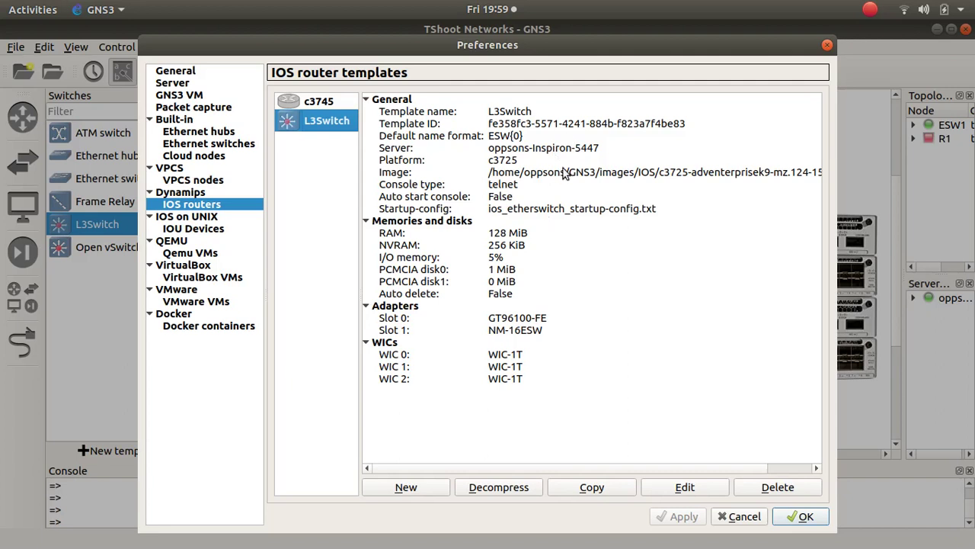
pyautogui.click(669, 183)
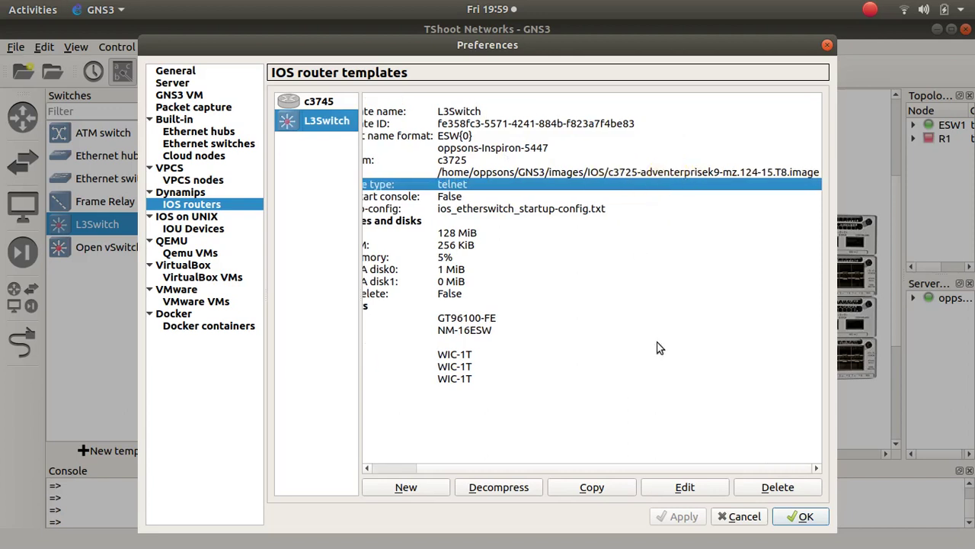
pyautogui.click(612, 320)
# - Start a new EtherSwitch router template from the decompressed c3725-adventerprisek9-mz.124-15.T14.bin image
pyautogui.click(402, 488)
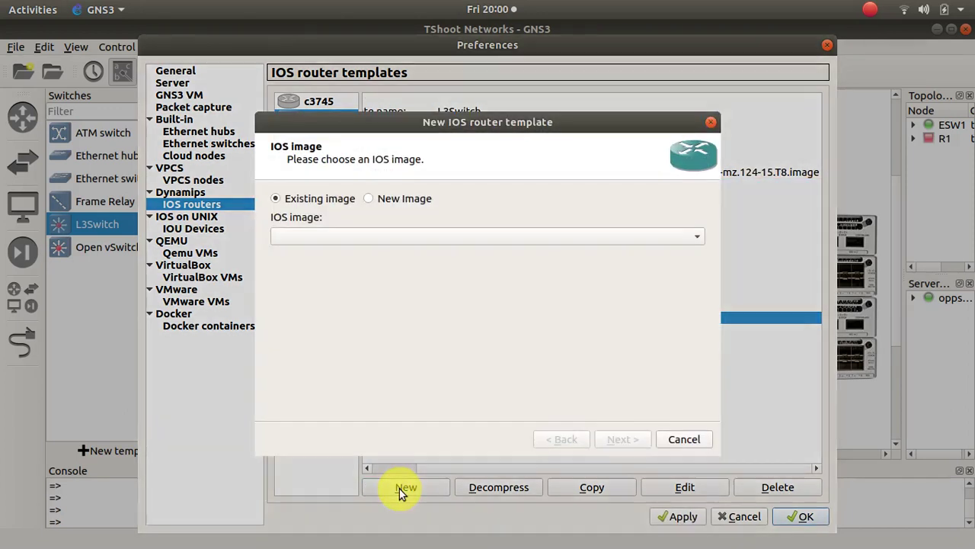
pyautogui.click(386, 198)
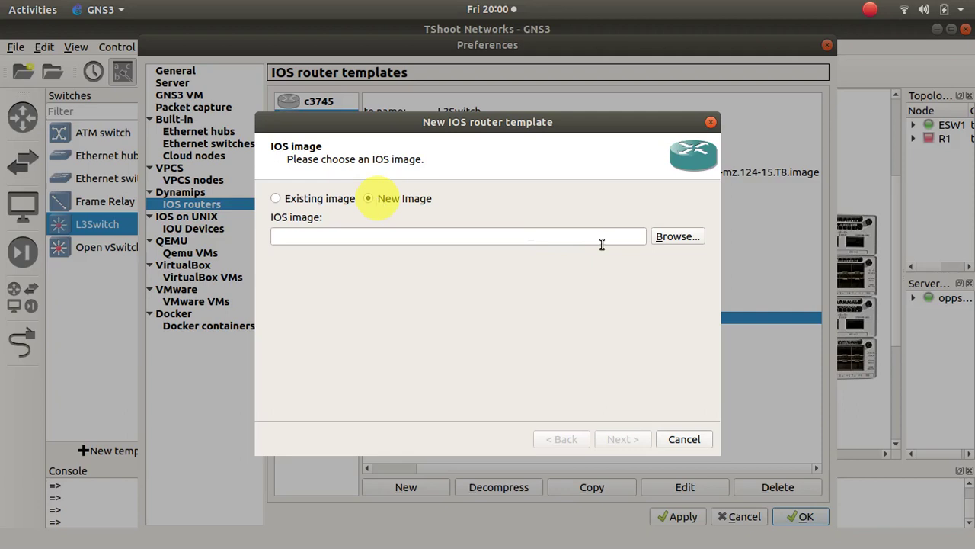
pyautogui.click(660, 239)
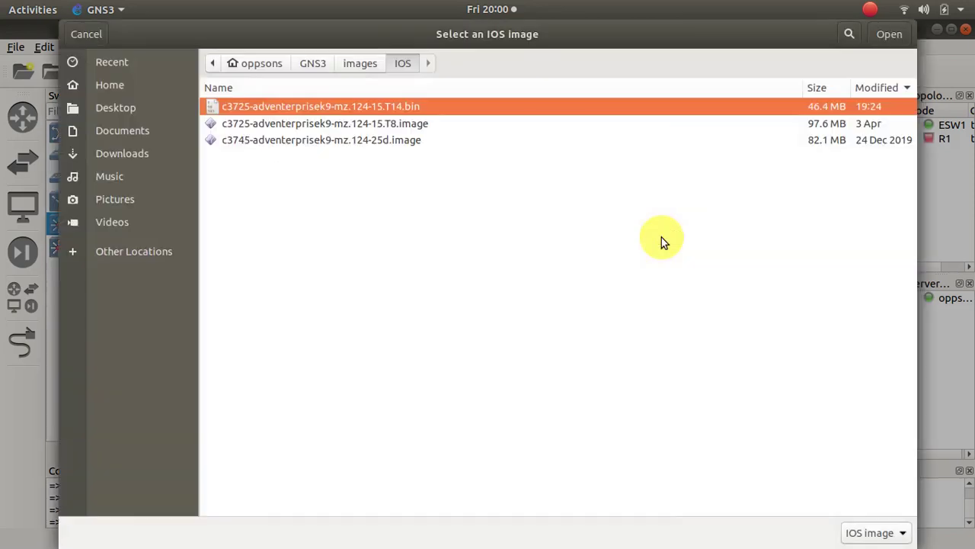
pyautogui.doubleClick(363, 109)
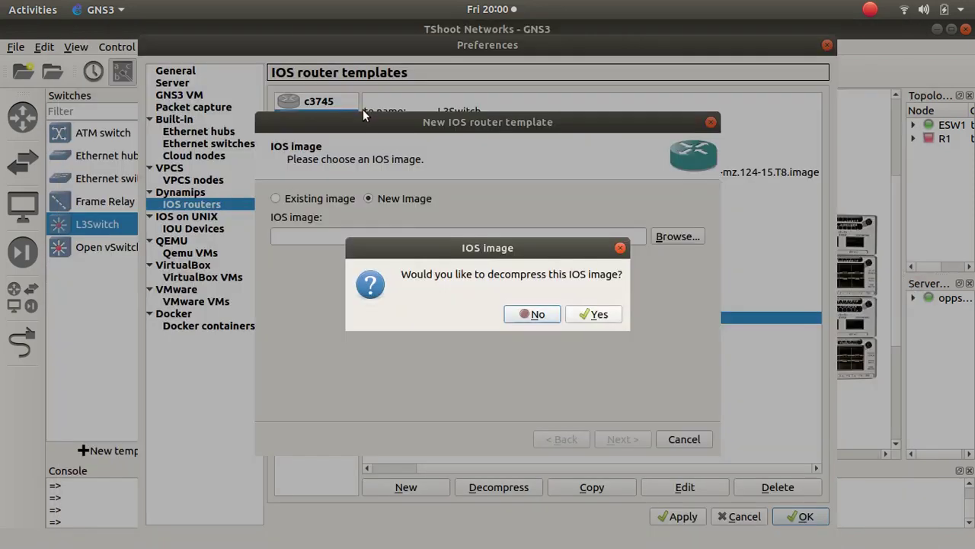
pyautogui.click(591, 317)
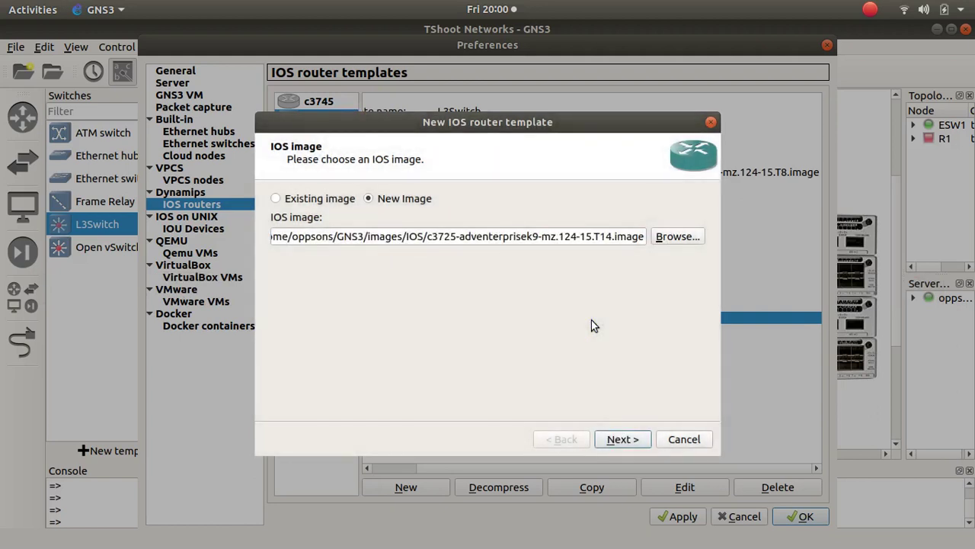
pyautogui.click(634, 438)
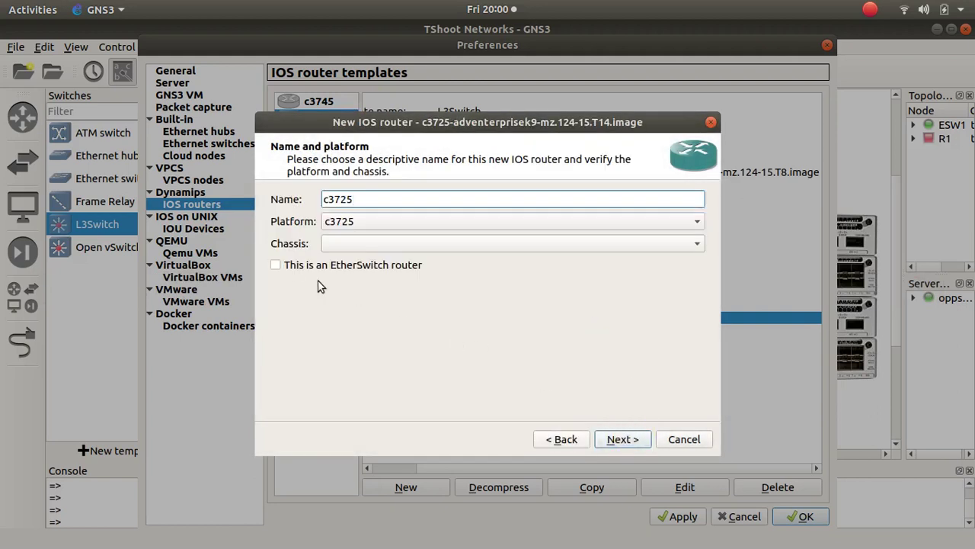
pyautogui.click(276, 266)
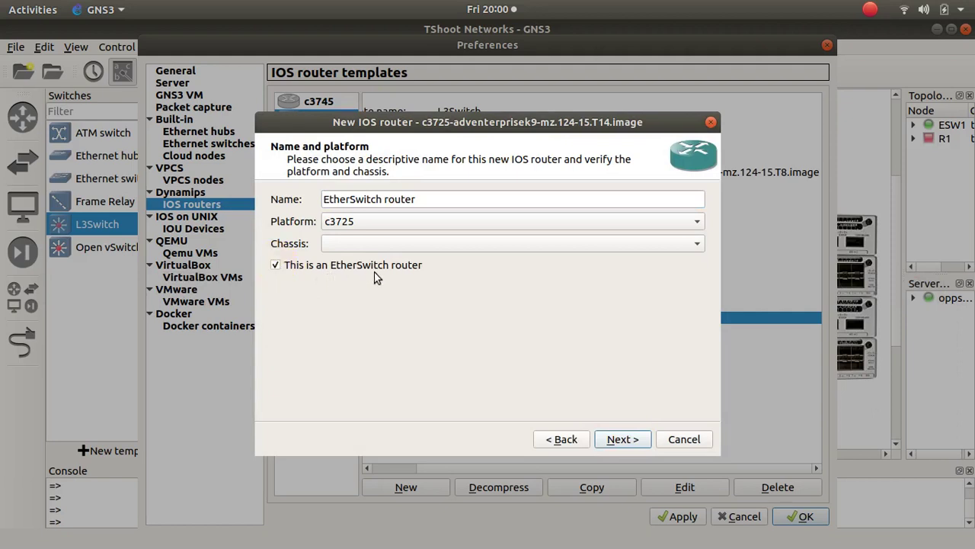
pyautogui.moveTo(422, 200); pyautogui.dragTo(310, 192)
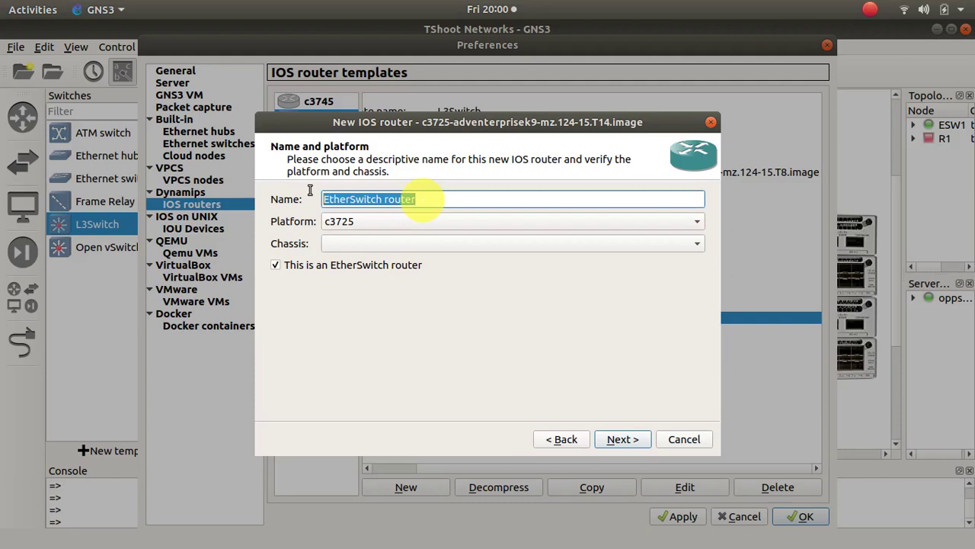
pyautogui.write('Layer-3 Switch')
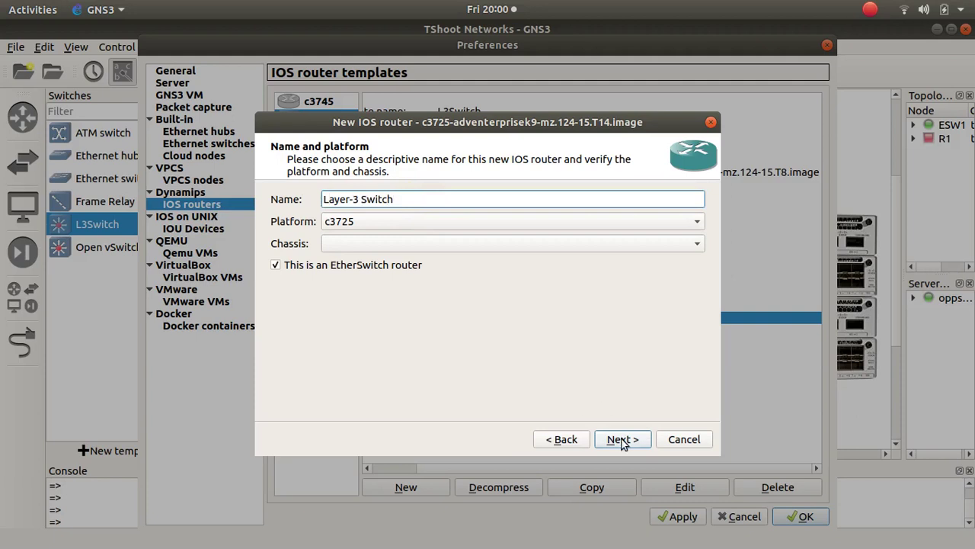
# - Cancel the template wizard and close Preferences without saving
pyautogui.click(682, 442)
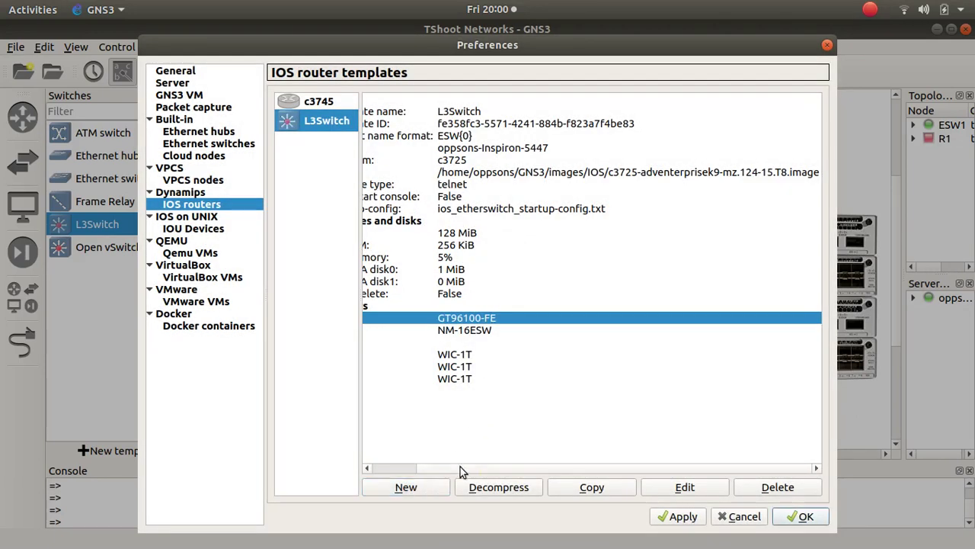
pyautogui.moveTo(460, 467); pyautogui.dragTo(389, 464)
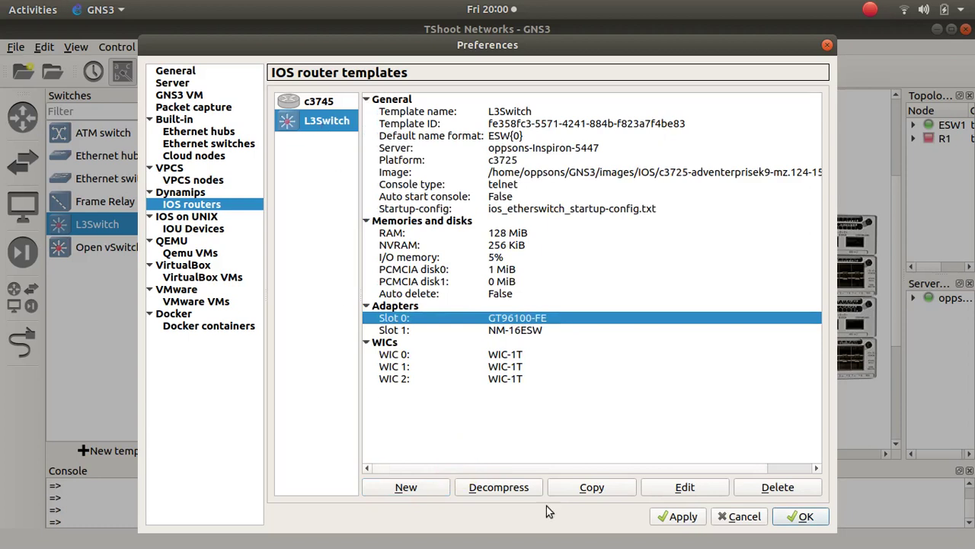
pyautogui.click(751, 524)
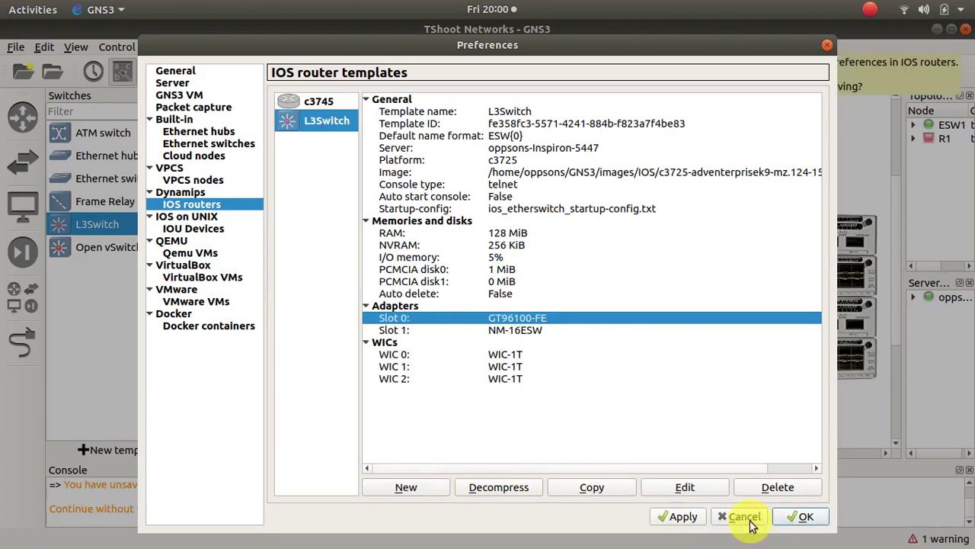
pyautogui.click(583, 318)
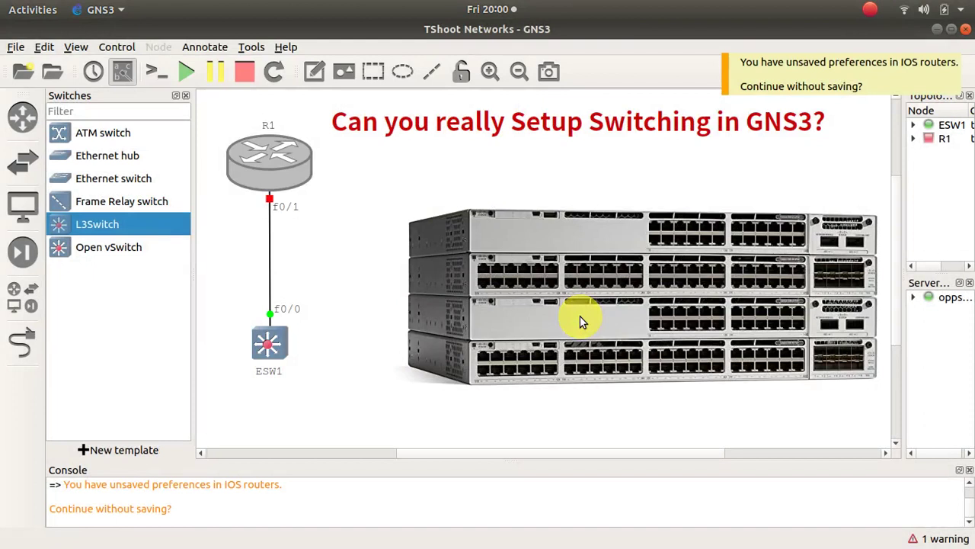
# - Run 'show version' in the ESW1 console and page through the C3725 version output
pyautogui.hotkey('alt', 'Tab')
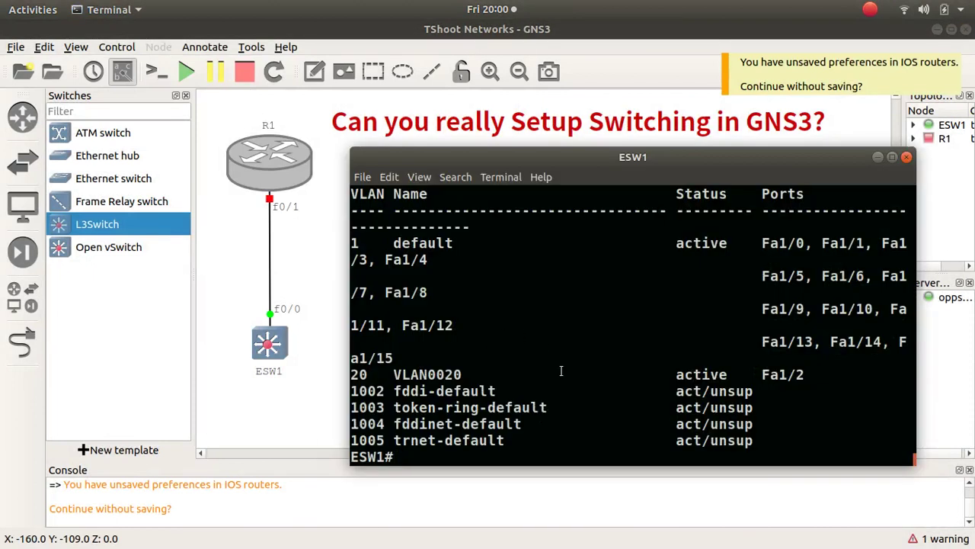
pyautogui.click(563, 388)
pyautogui.press('Return')
pyautogui.press('Return')
pyautogui.press('Return')
pyautogui.write('sh')
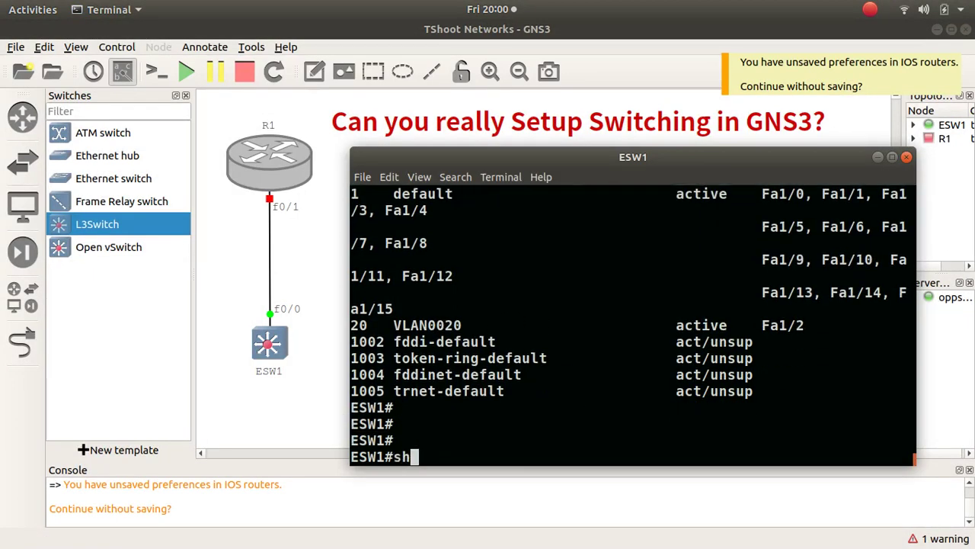
pyautogui.write('ow ver')
pyautogui.press('Tab')
pyautogui.press('Return')
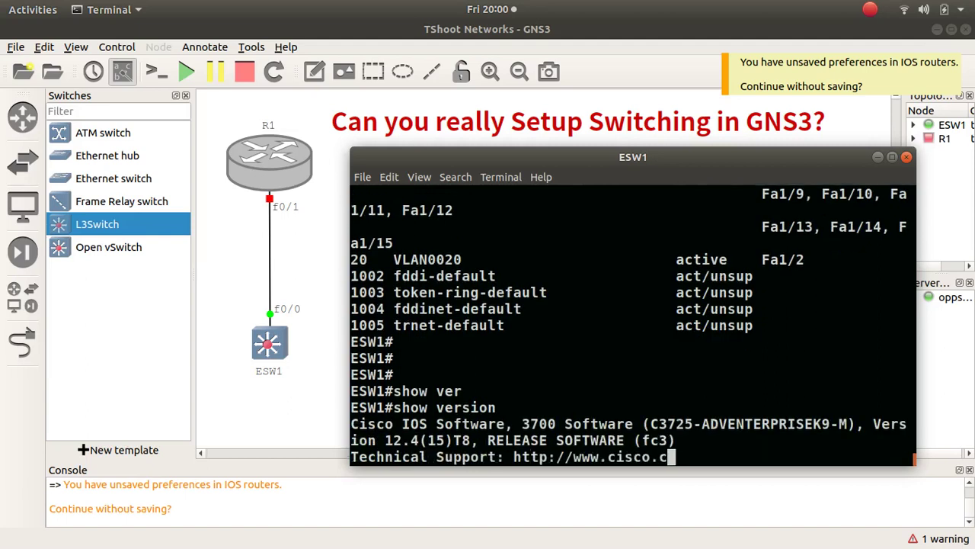
pyautogui.scroll(2, 718, 273)
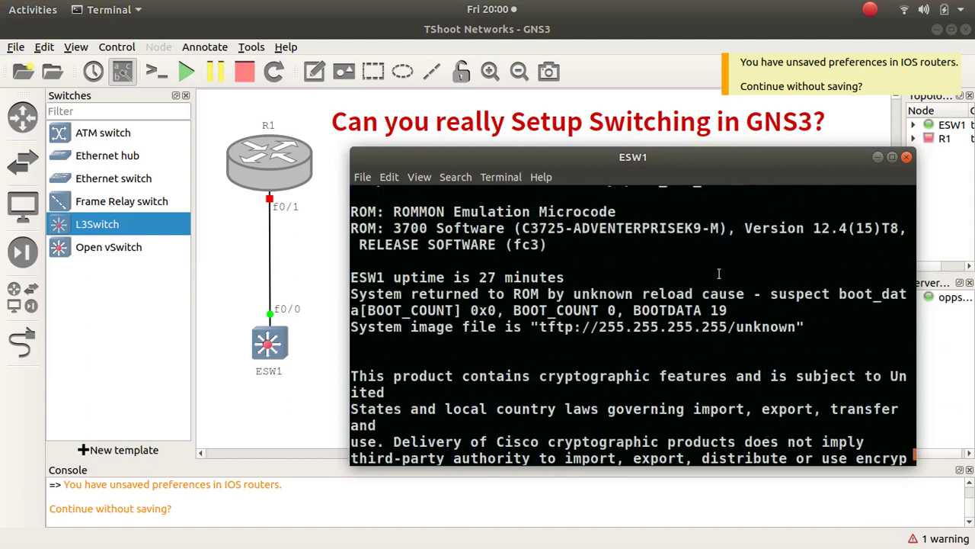
pyautogui.scroll(3, 718, 272)
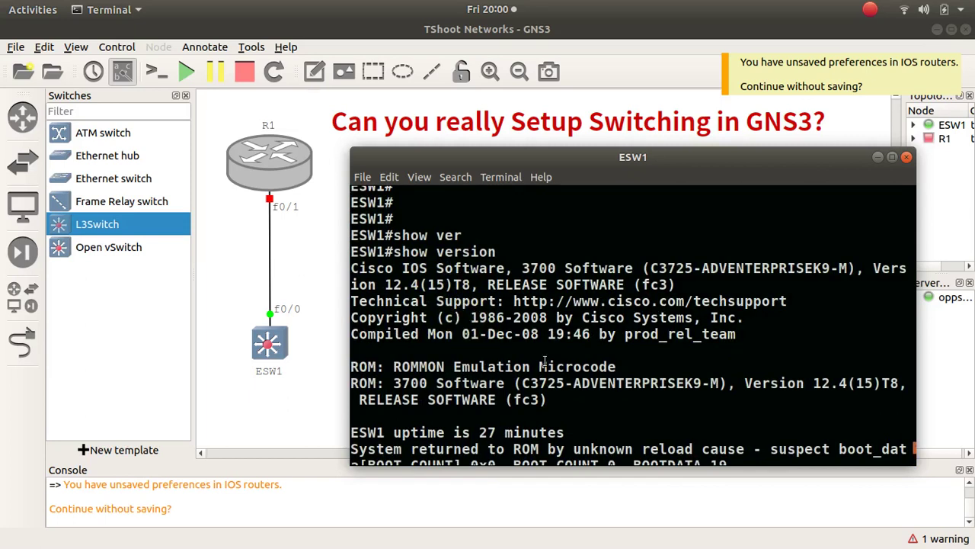
pyautogui.scroll(-1, 545, 361)
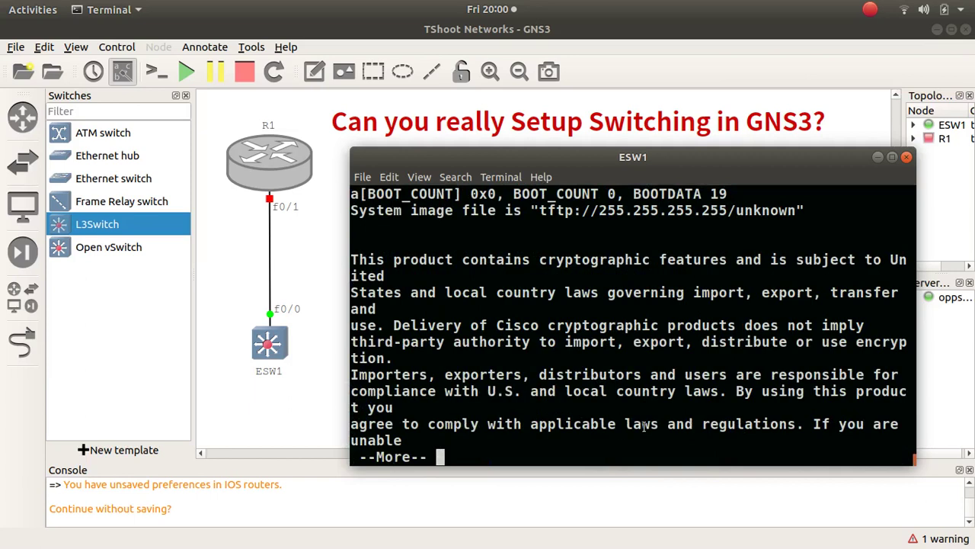
pyautogui.press('Return')
pyautogui.press('Return')
pyautogui.press('Return')
pyautogui.press('Return')
pyautogui.press('Return')
pyautogui.press('Return')
pyautogui.press('Return')
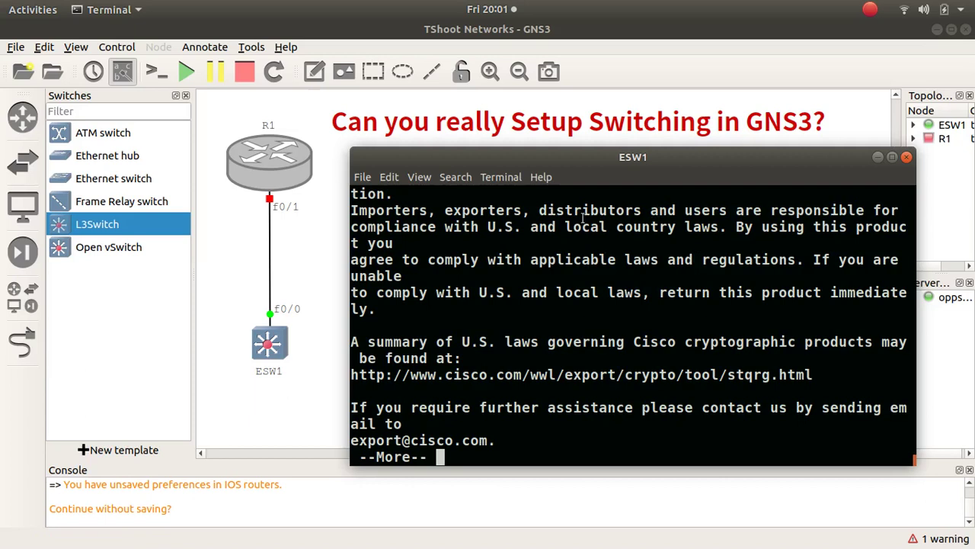
# - Give interface Vlan20 IP 10.10.10.1 255.255.255.252 and enable it with 'no shut'
pyautogui.press('space')
pyautogui.write('conf t')
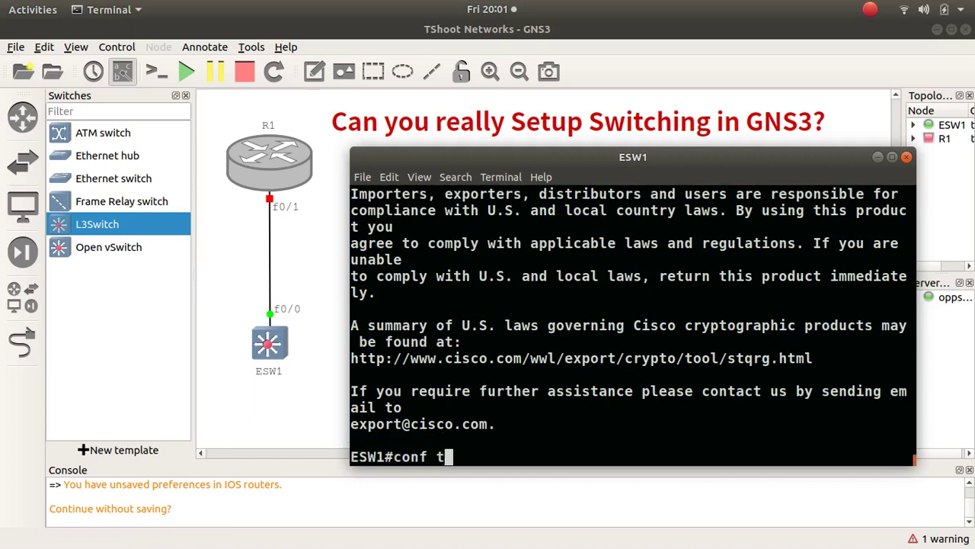
pyautogui.press('Return')
pyautogui.write('int vlan 20')
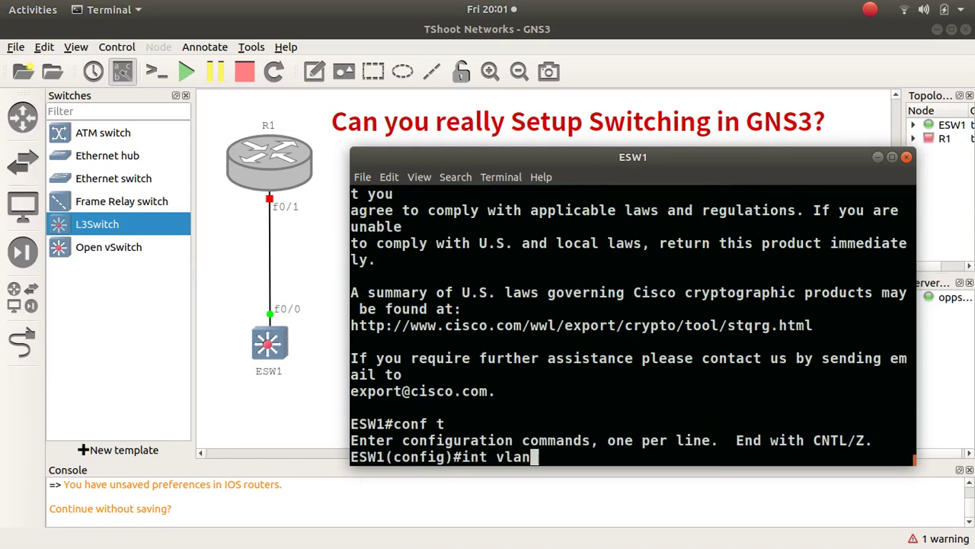
pyautogui.press('Return')
pyautogui.write('ip add')
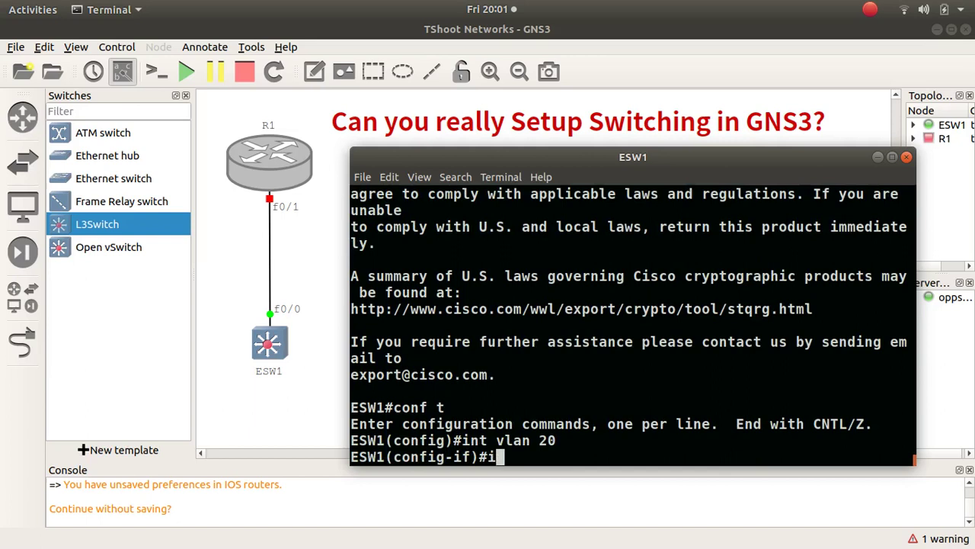
pyautogui.press('Tab')
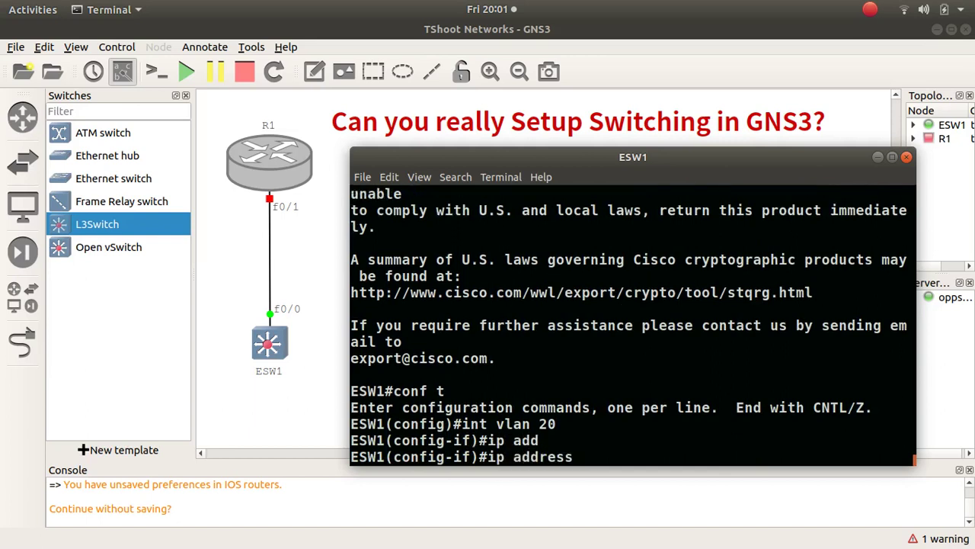
pyautogui.write('10.10.10.')
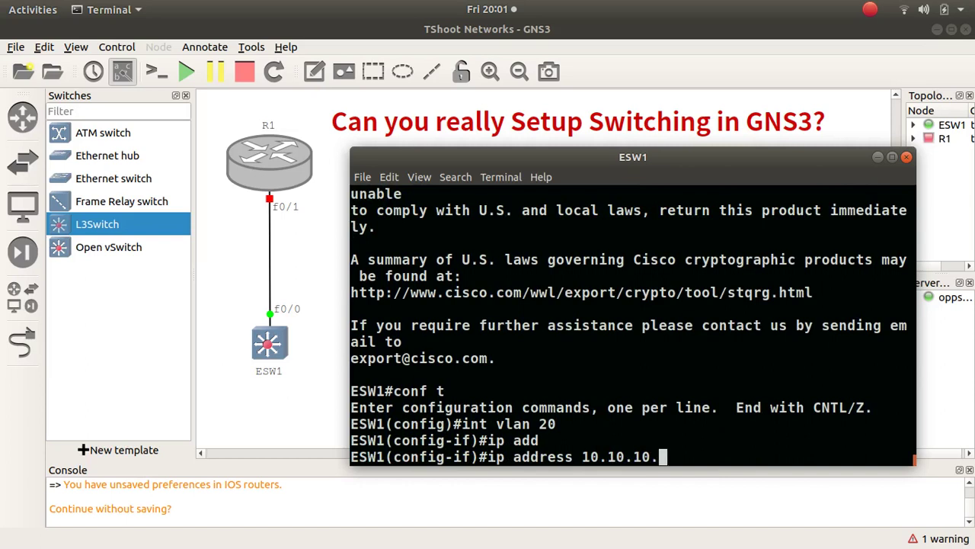
pyautogui.write('1 255.2')
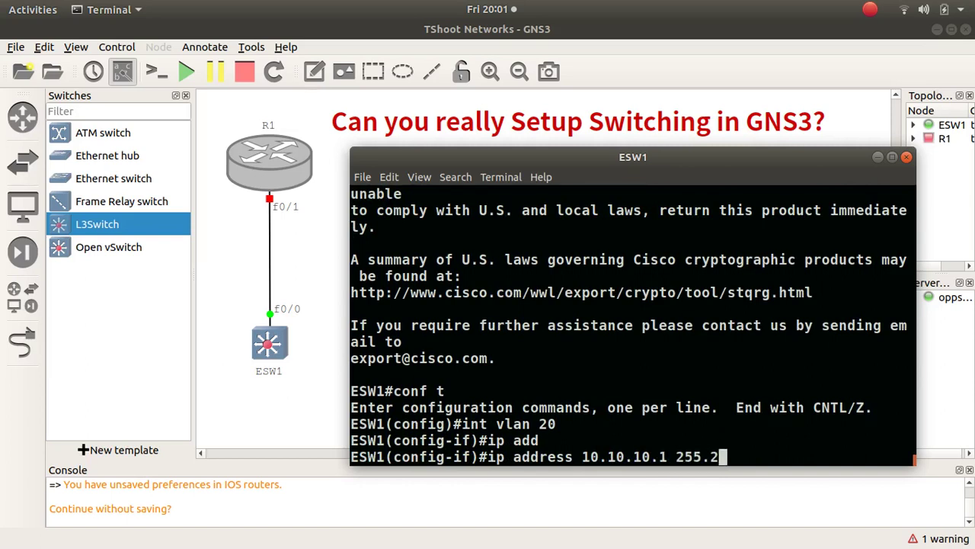
pyautogui.write('55.255.25')
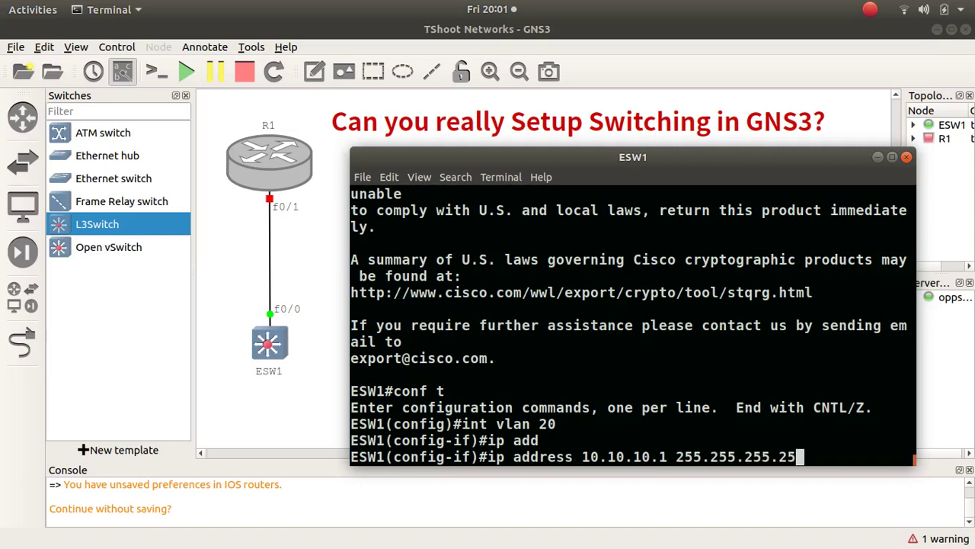
pyautogui.write('2')
pyautogui.press('Return')
pyautogui.write('no sh')
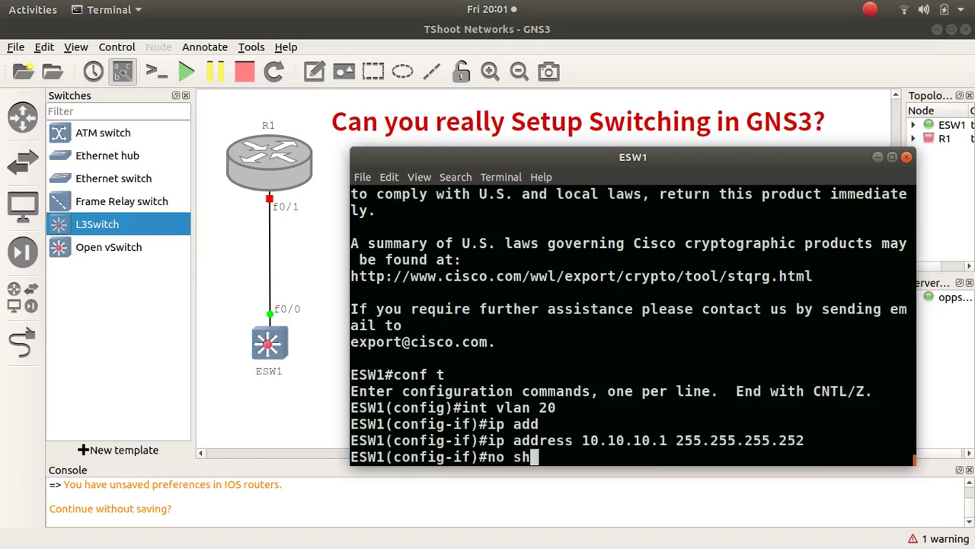
pyautogui.write('ut')
pyautogui.press('Return')
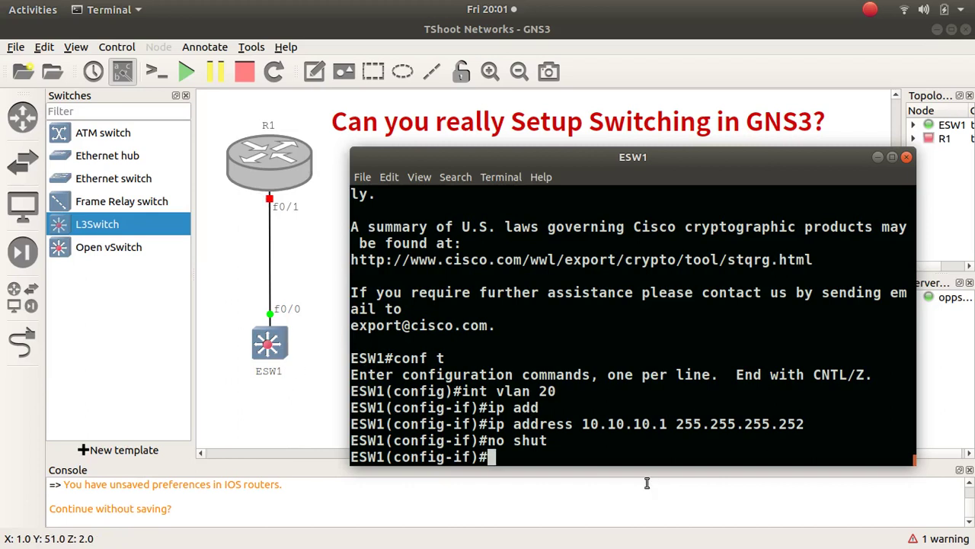
pyautogui.click(667, 429)
# - Exit to the privileged prompt with Ctrl+Z and begin typing the comment '!C3725'
pyautogui.hotkey('ctrl', 'z')
pyautogui.hotkey('ctrl', 'z')
pyautogui.hotkey('ctrl', 'z')
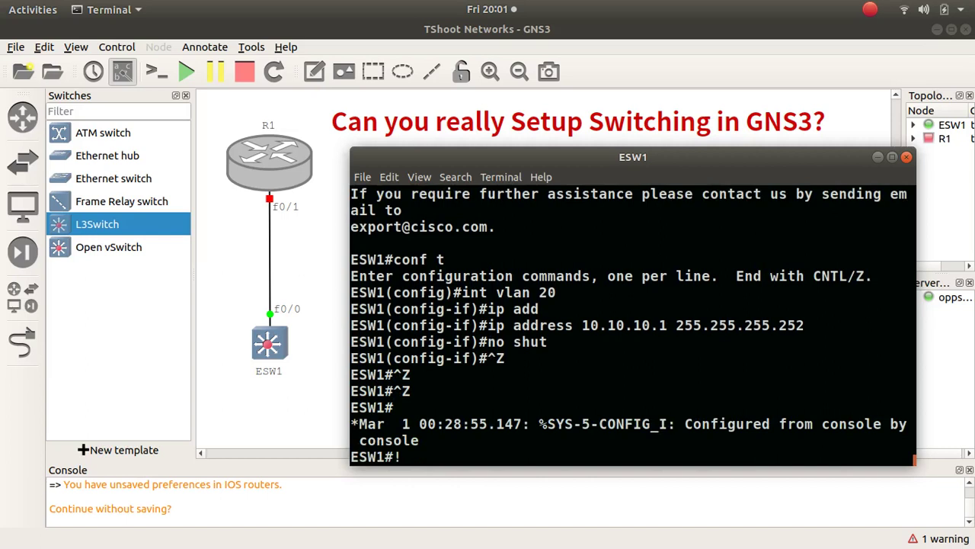
pyautogui.write('!C3725')
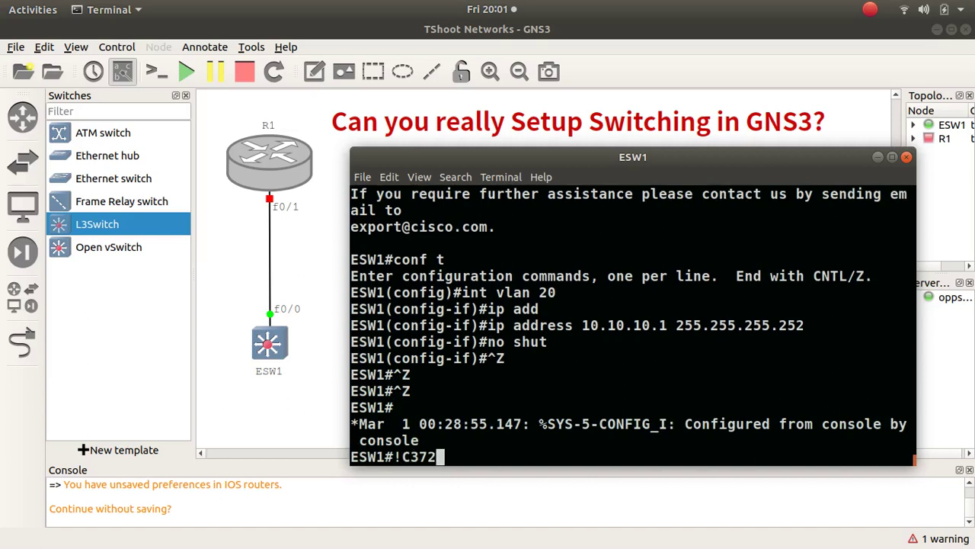